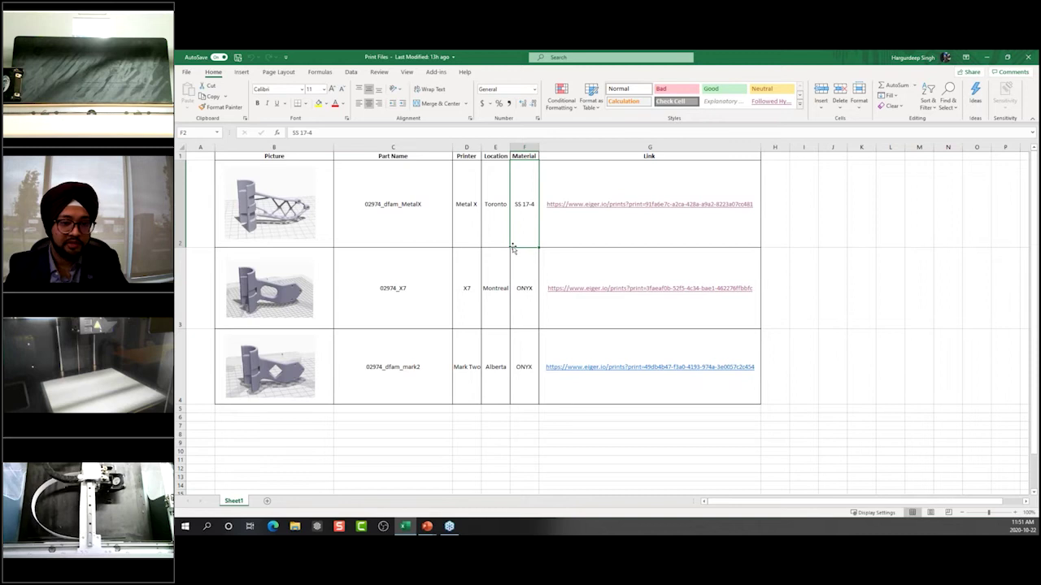
# Open the 02974_dfam_MetalX print link from the spreadsheet in Eiger and inspect the part on the build plate
pyautogui.click(621, 209)
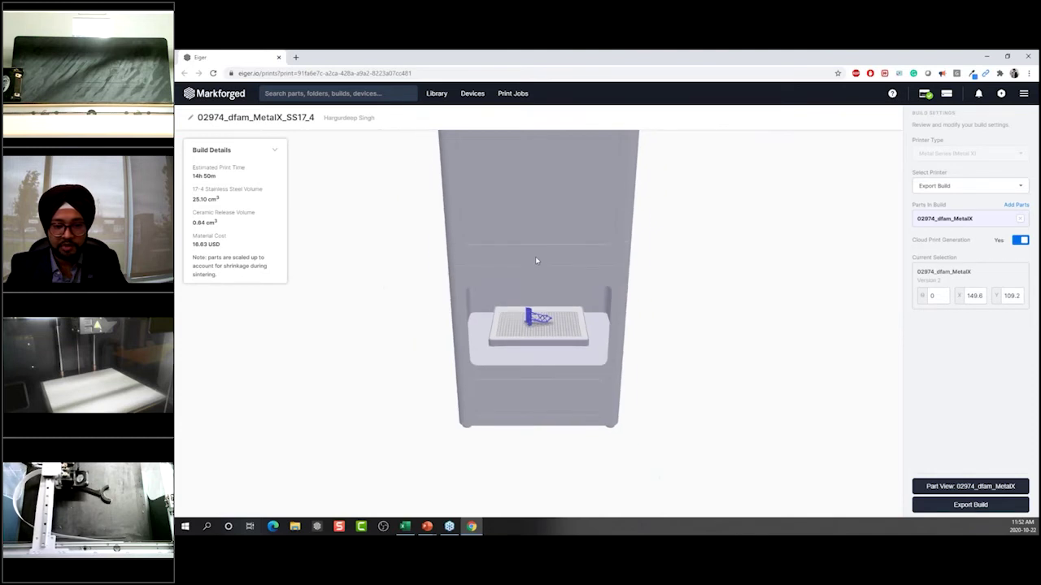
pyautogui.click(579, 242)
pyautogui.moveTo(579, 242); pyautogui.dragTo(552, 318)
pyautogui.scroll(6, 551, 318)
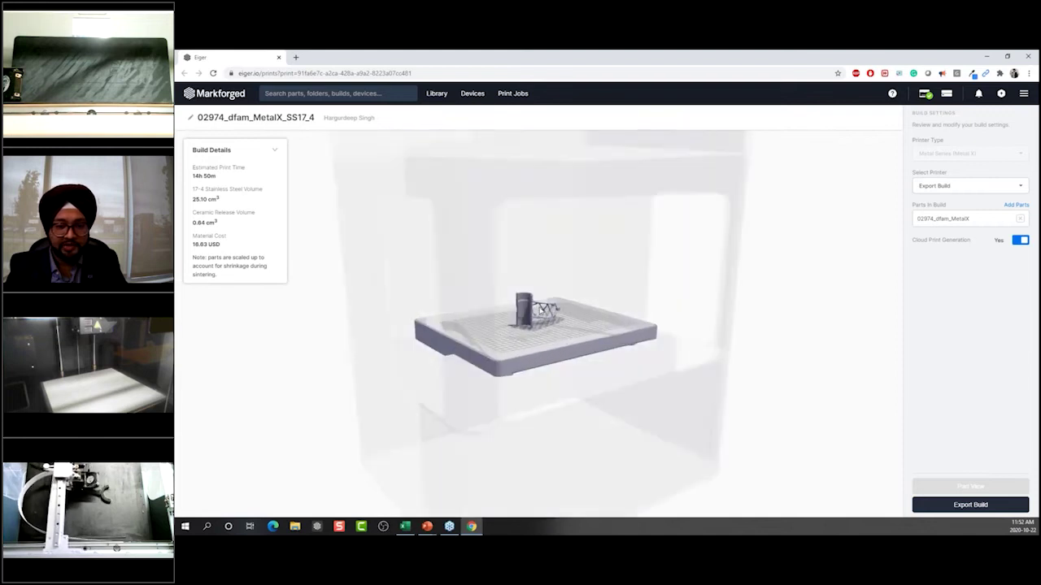
pyautogui.moveTo(532, 266); pyautogui.dragTo(548, 193)
pyautogui.scroll(3, 548, 193)
pyautogui.moveTo(485, 133); pyautogui.dragTo(525, 236)
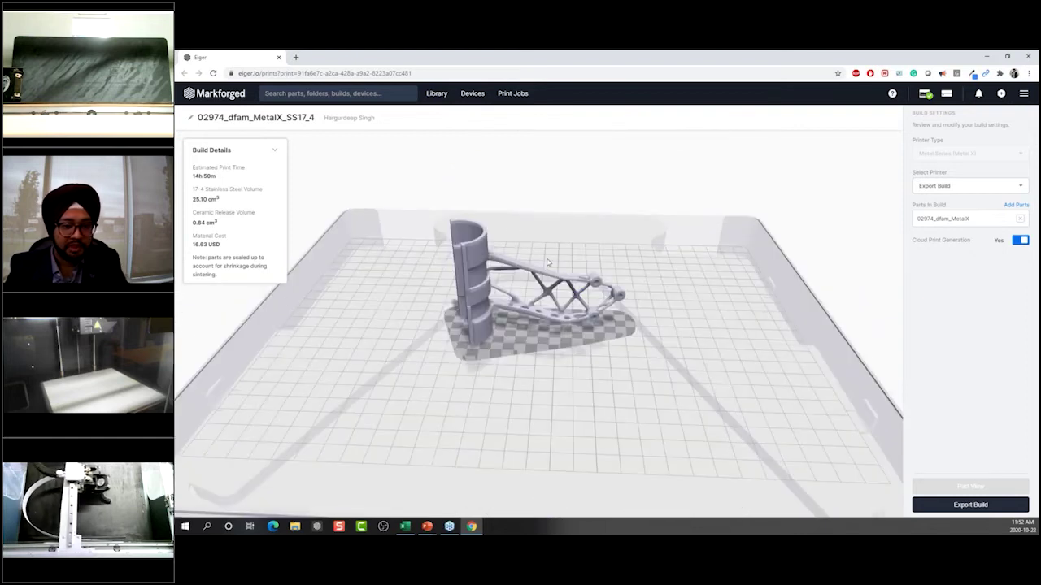
pyautogui.moveTo(399, 304); pyautogui.dragTo(444, 293)
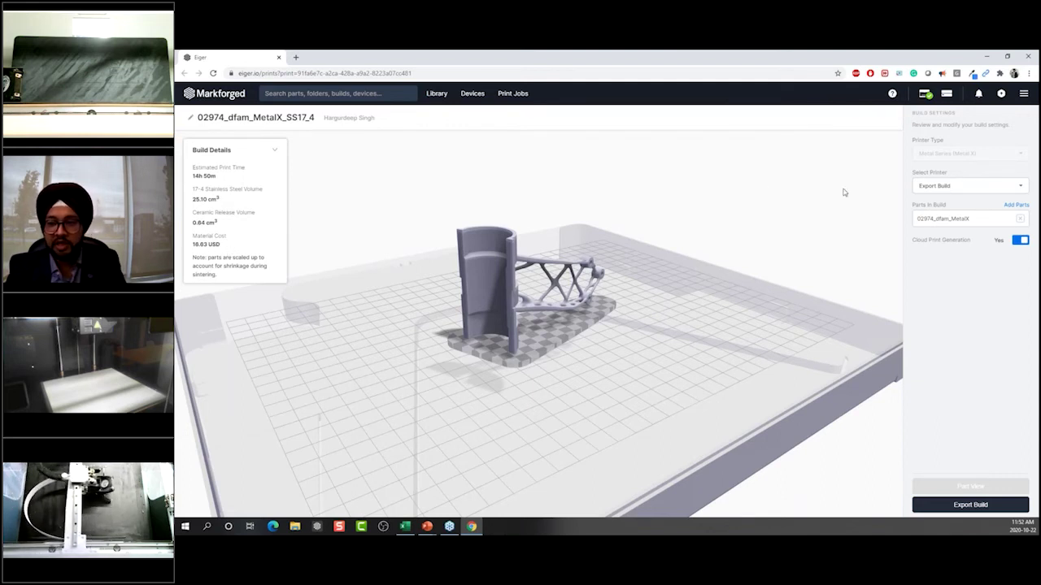
# Send the build to the CMS - Metal X printer for immediate printing and review its device page
pyautogui.click(967, 187)
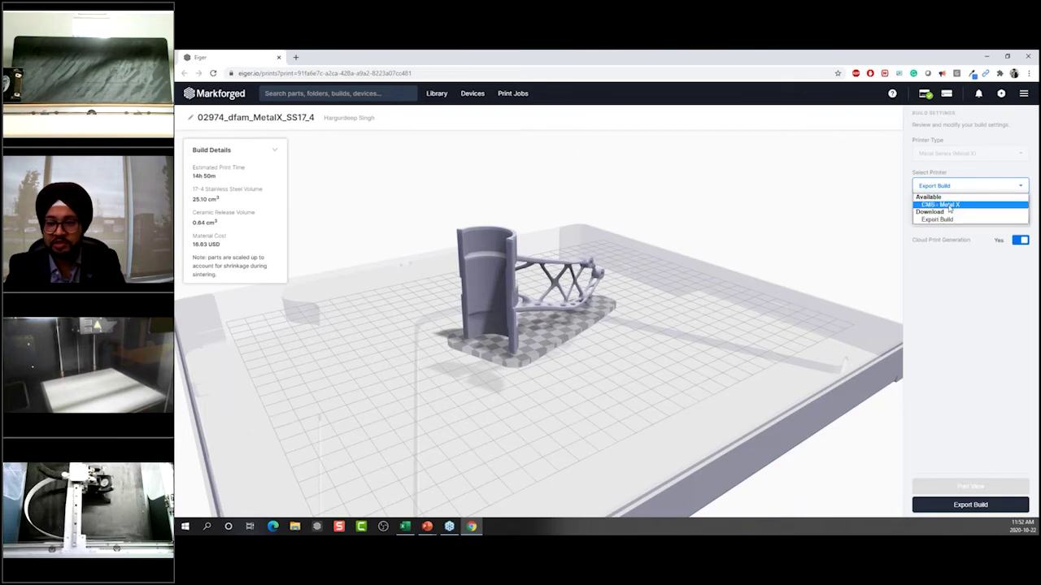
pyautogui.click(950, 207)
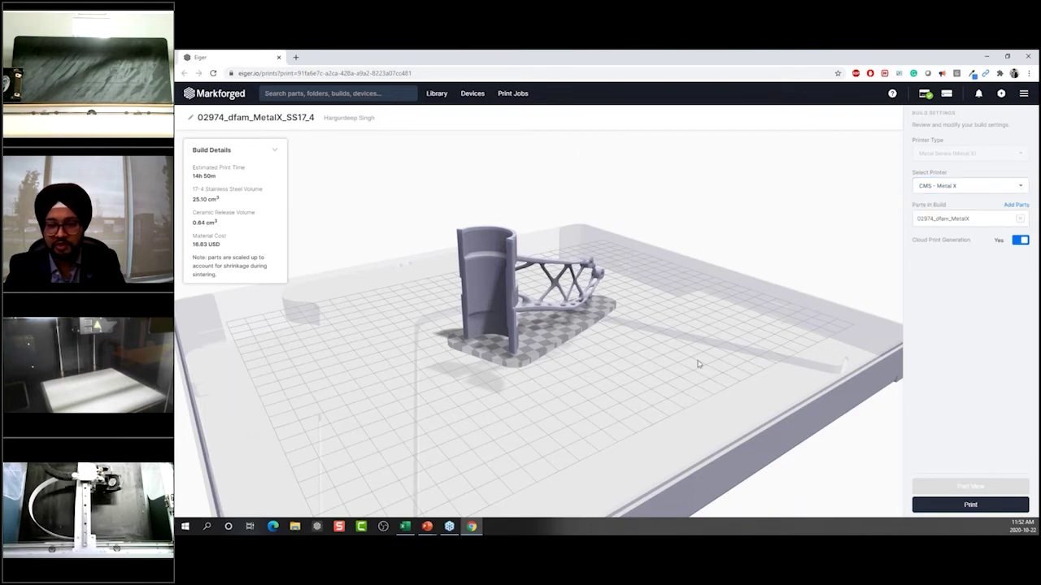
pyautogui.click(967, 505)
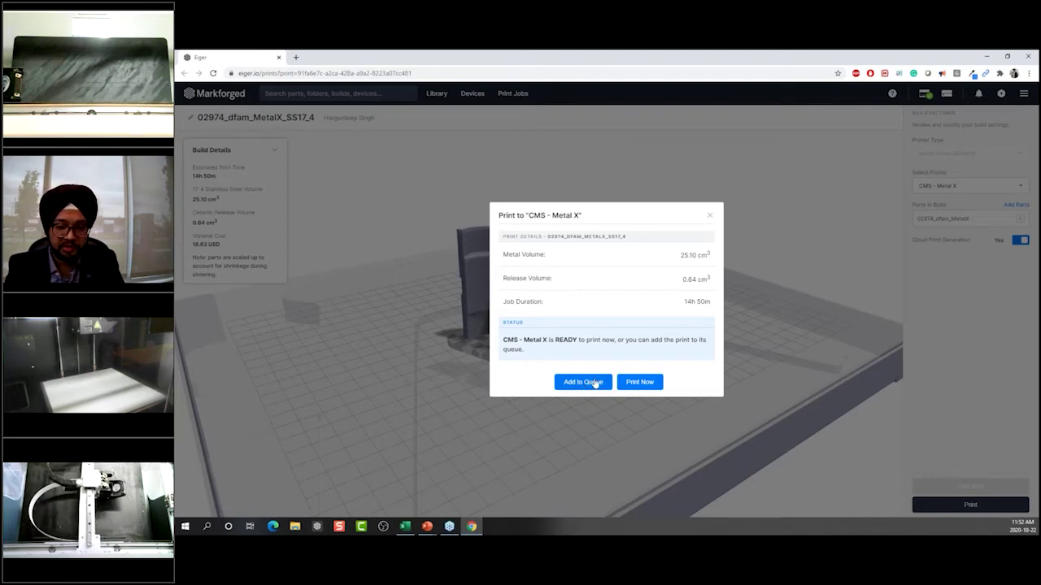
pyautogui.click(640, 380)
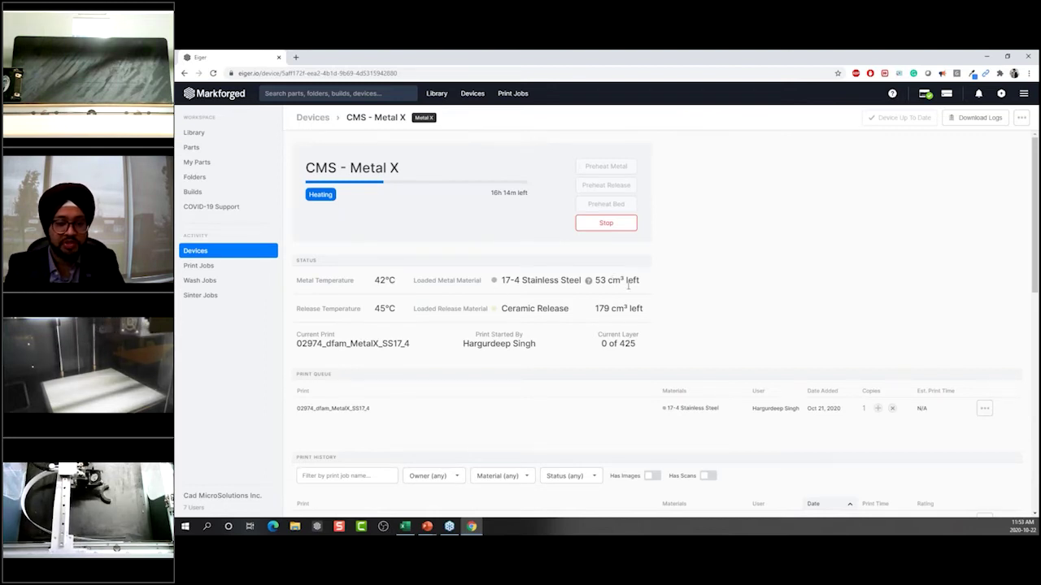
pyautogui.scroll(-1, 640, 292)
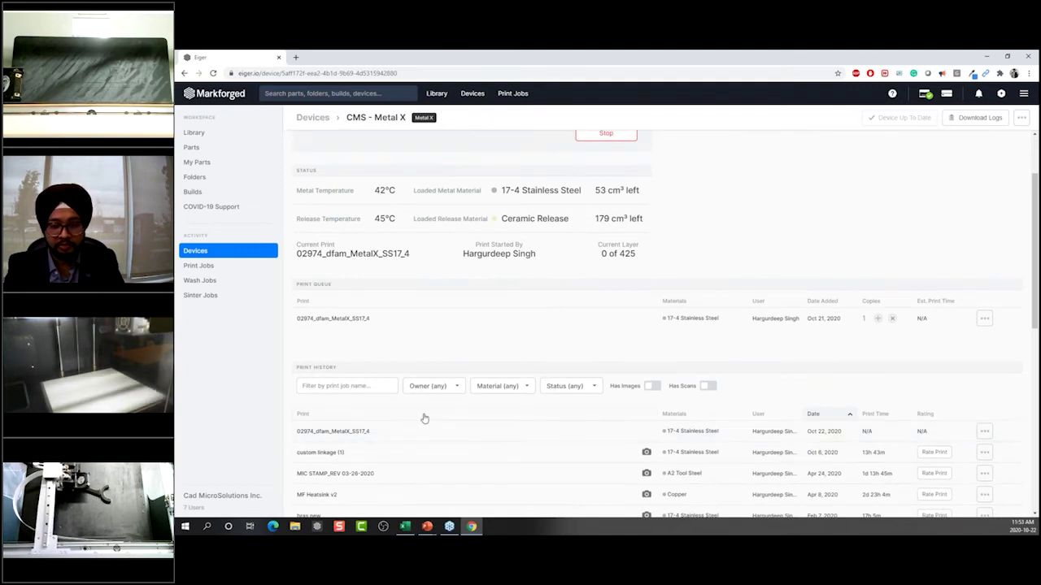
pyautogui.scroll(1, 456, 291)
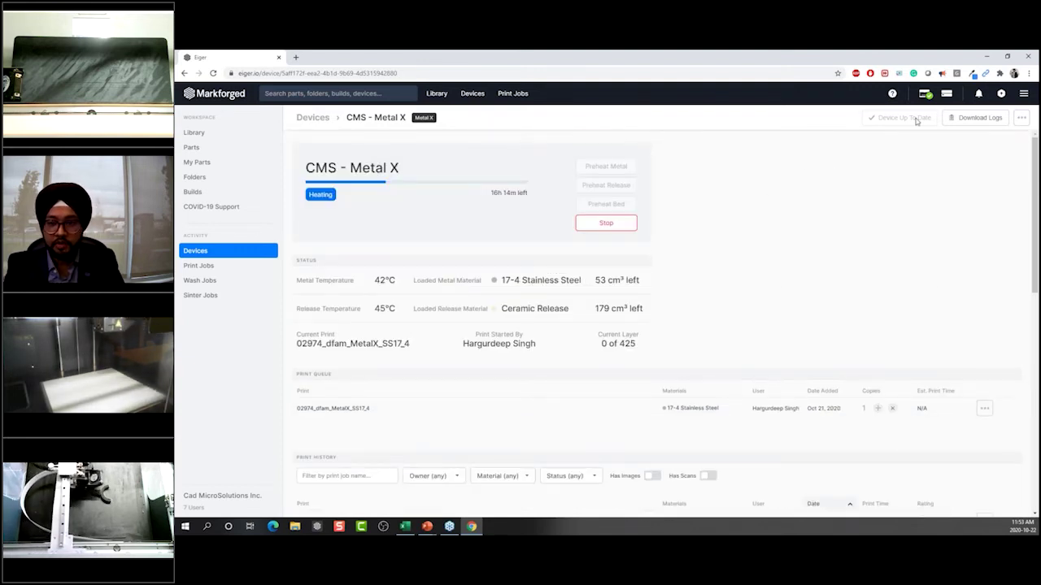
# Open the CMS- X7 printer's device page and check its temperatures and loaded materials
pyautogui.click(925, 94)
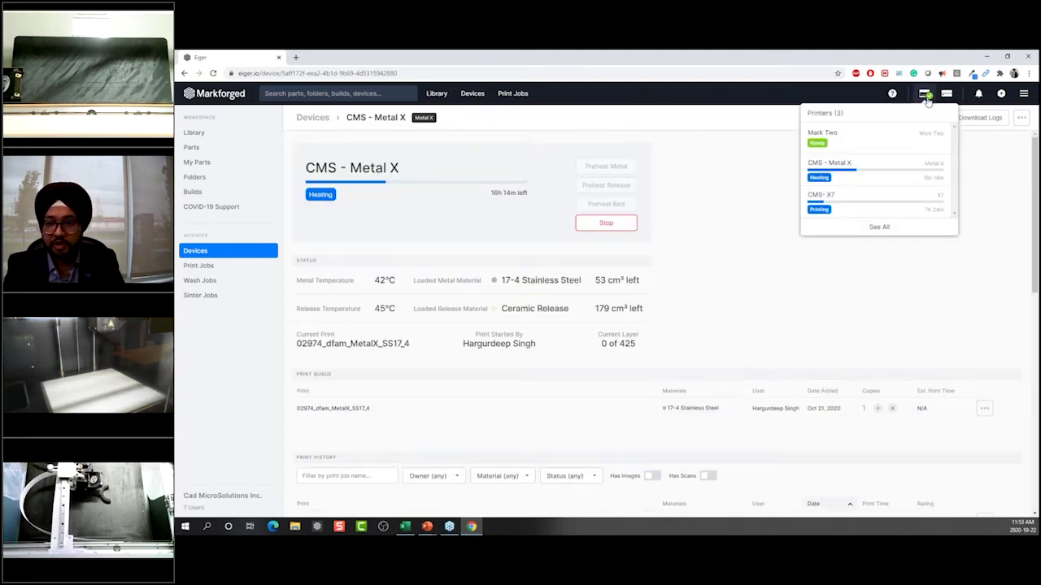
pyautogui.click(881, 207)
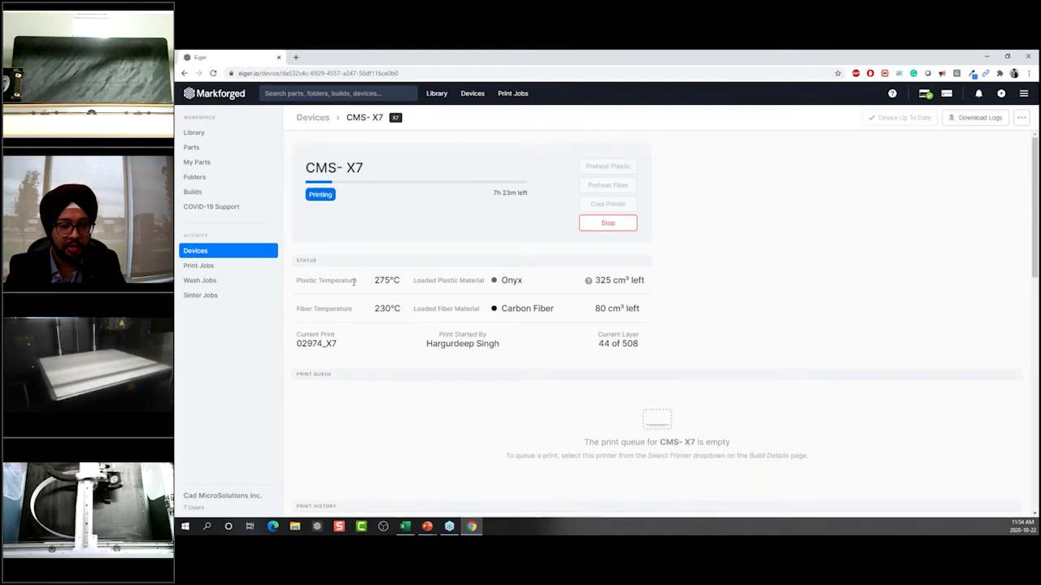
pyautogui.moveTo(375, 281); pyautogui.dragTo(411, 287)
pyautogui.click(411, 290)
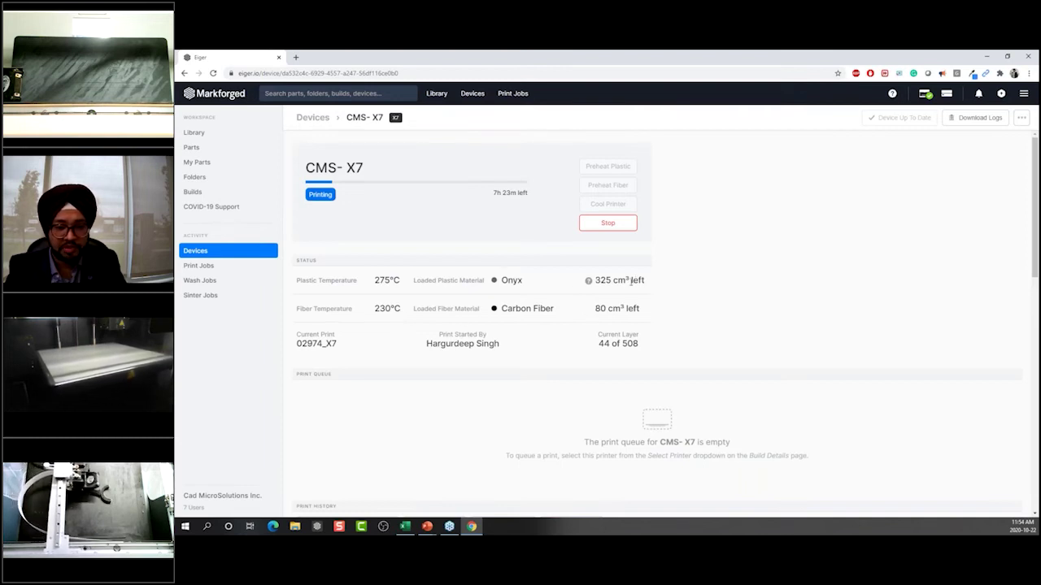
# Browse the camera images of the 02974_X7 job in the print history, starting from the first image
pyautogui.scroll(-3, 483, 316)
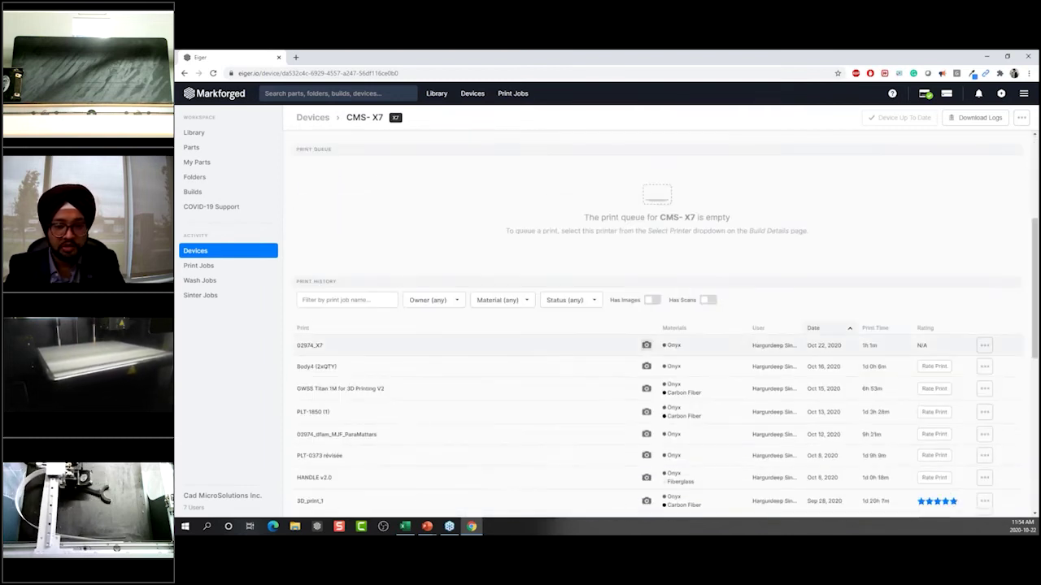
pyautogui.click(645, 346)
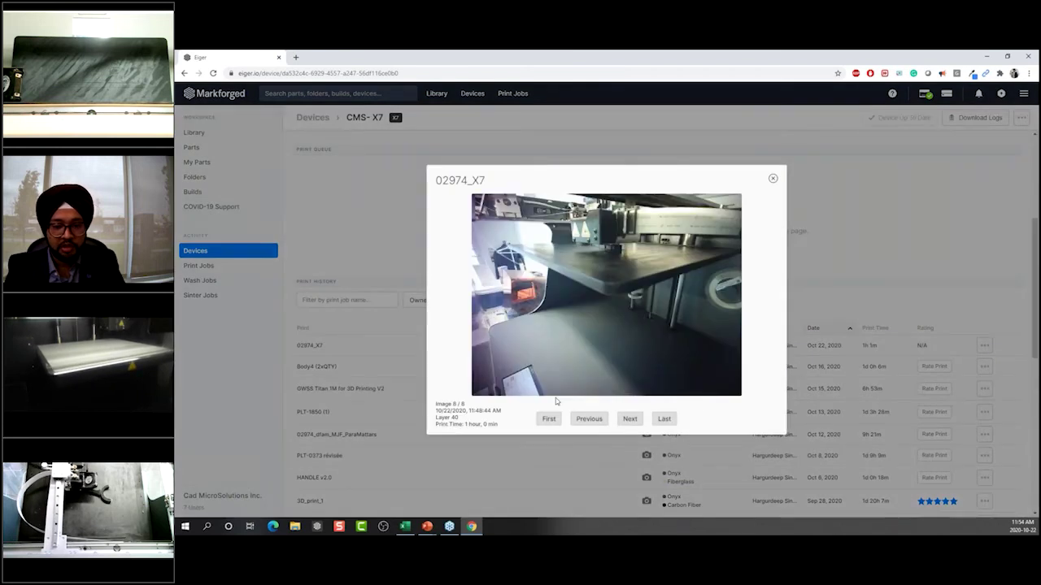
pyautogui.click(551, 419)
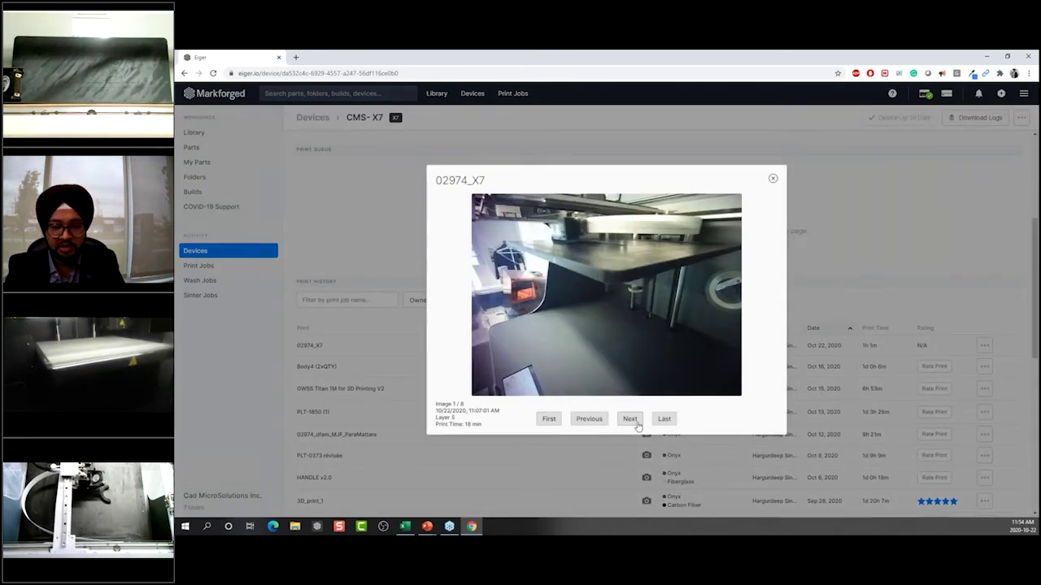
pyautogui.click(639, 425)
pyautogui.click(638, 425)
pyautogui.click(638, 425)
pyautogui.click(639, 424)
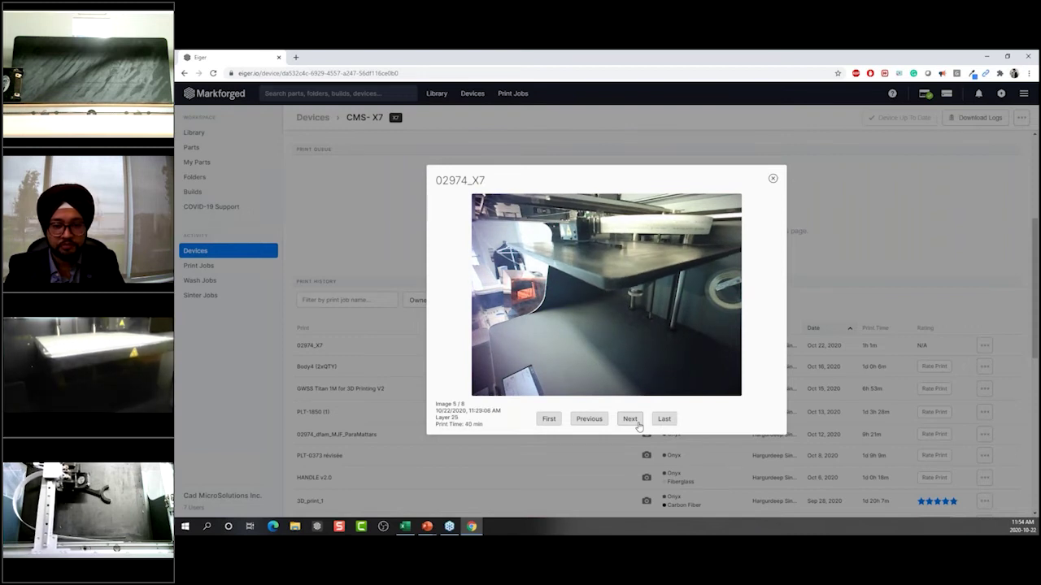
pyautogui.click(638, 424)
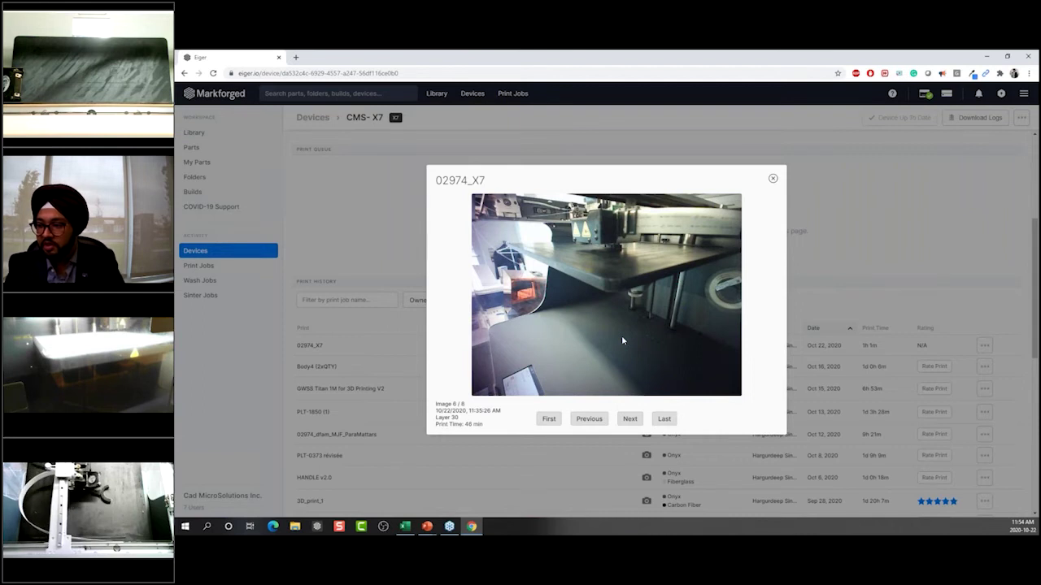
pyautogui.click(773, 180)
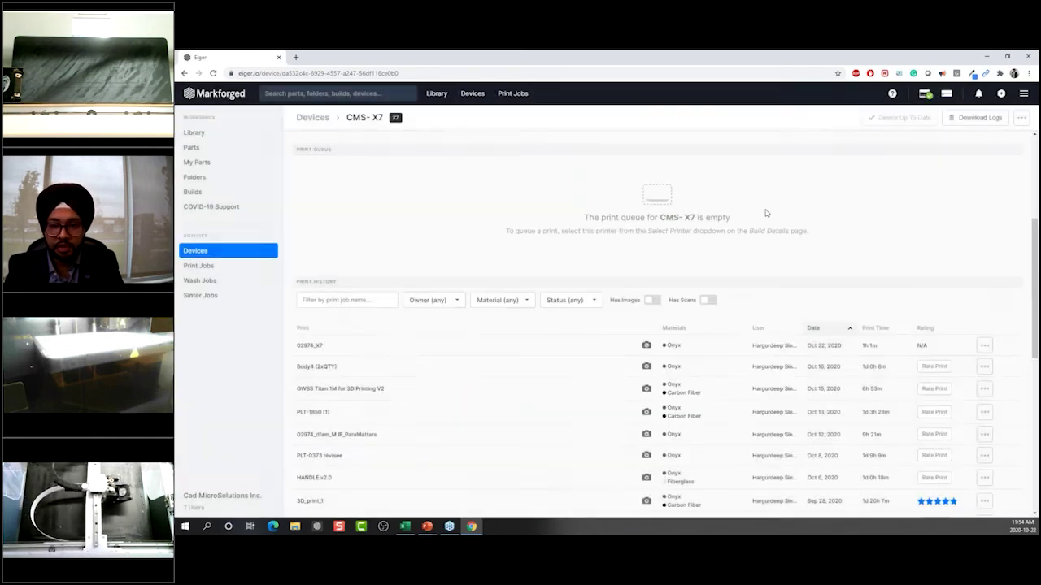
pyautogui.scroll(3, 765, 254)
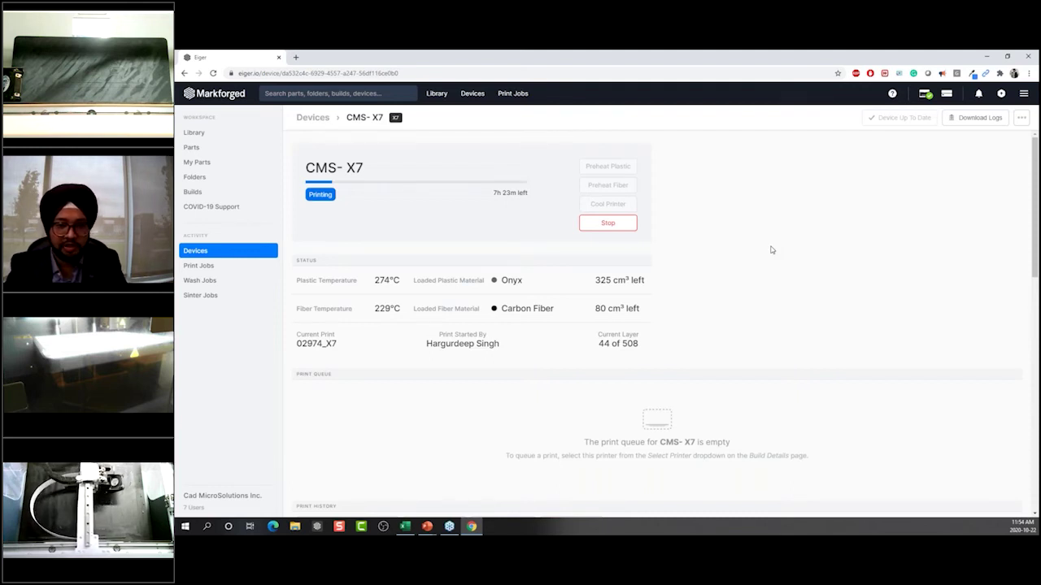
# Open the Mark Two printer's device page and check the remaining plastic and fiber material
pyautogui.click(925, 93)
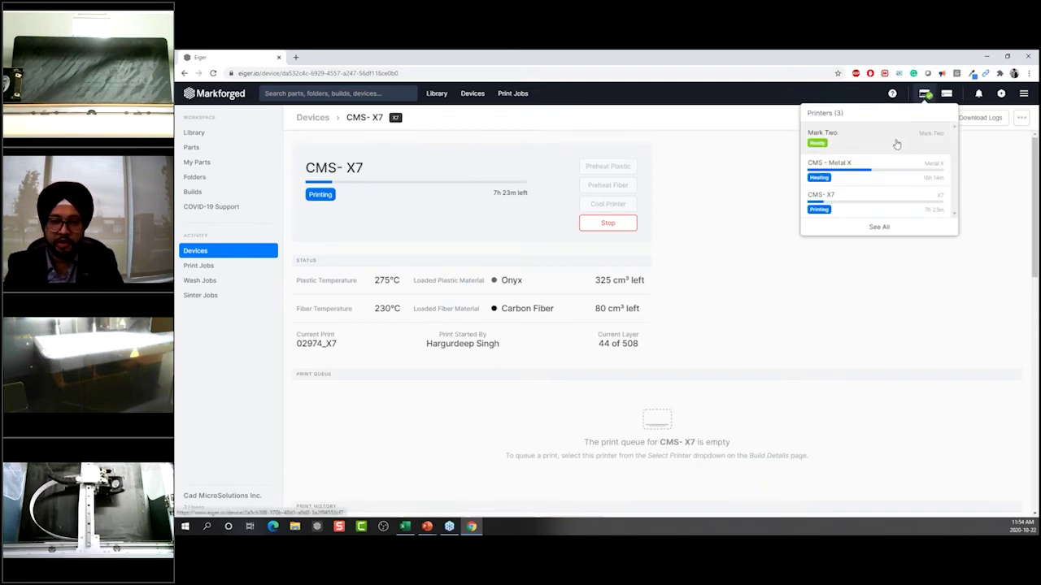
pyautogui.click(826, 146)
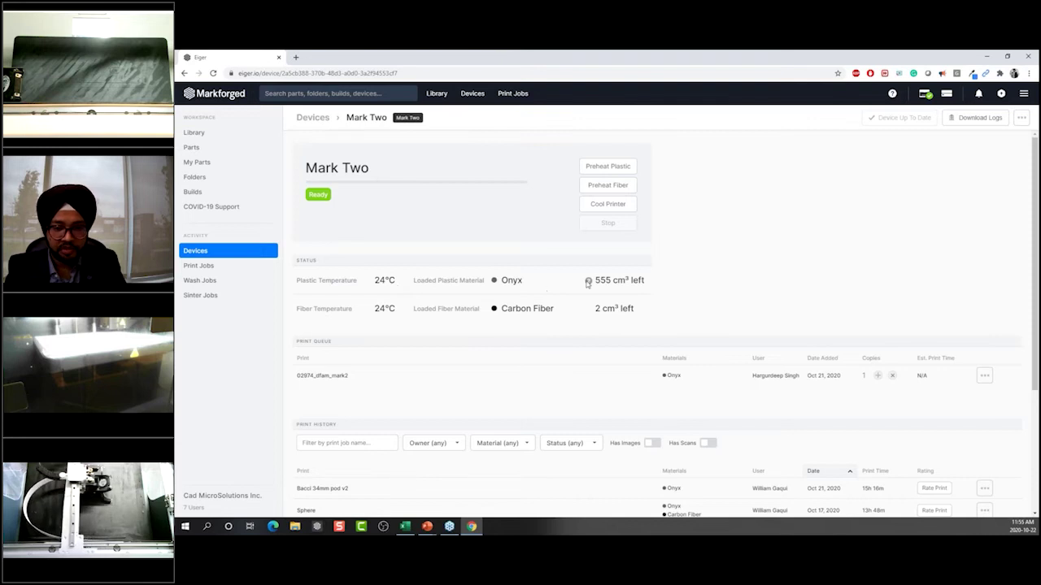
pyautogui.moveTo(600, 281); pyautogui.dragTo(640, 282)
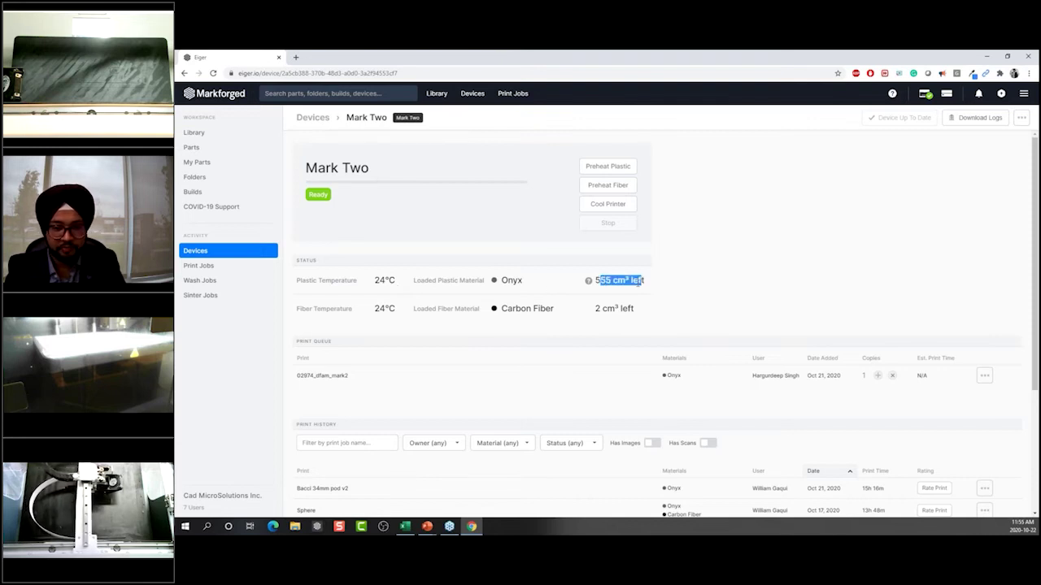
pyautogui.moveTo(596, 309); pyautogui.dragTo(657, 314)
pyautogui.click(647, 308)
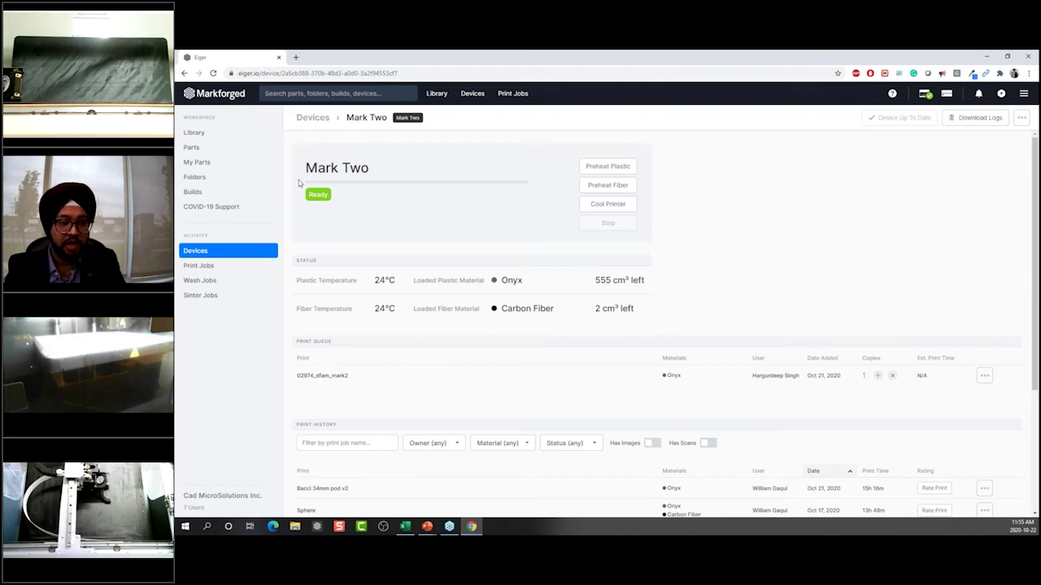
# Import the STL file 02974_dfam from the SW2021_DemoPart folder into the library as a new part
pyautogui.click(437, 93)
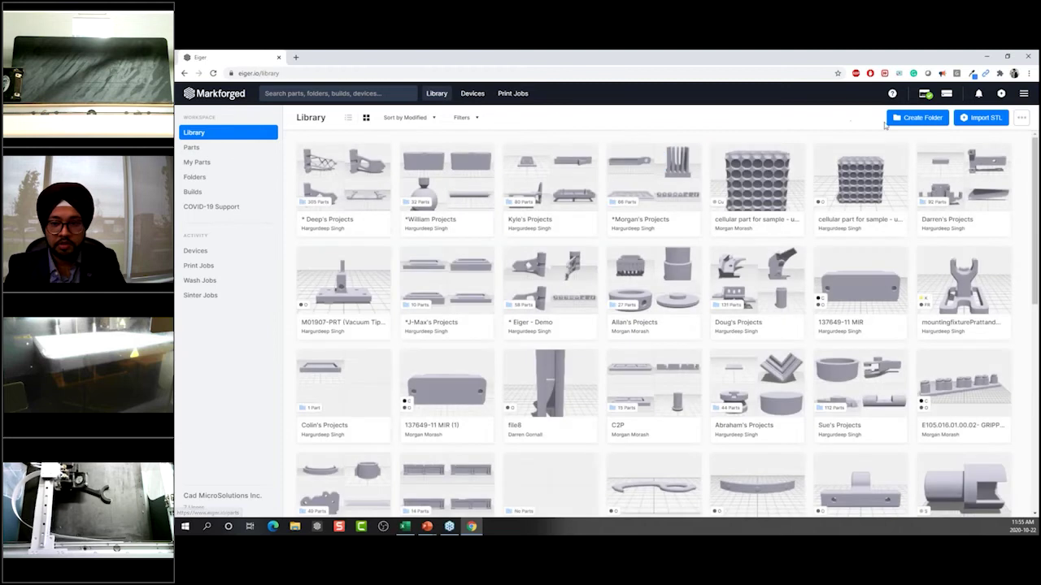
pyautogui.click(981, 117)
pyautogui.click(606, 253)
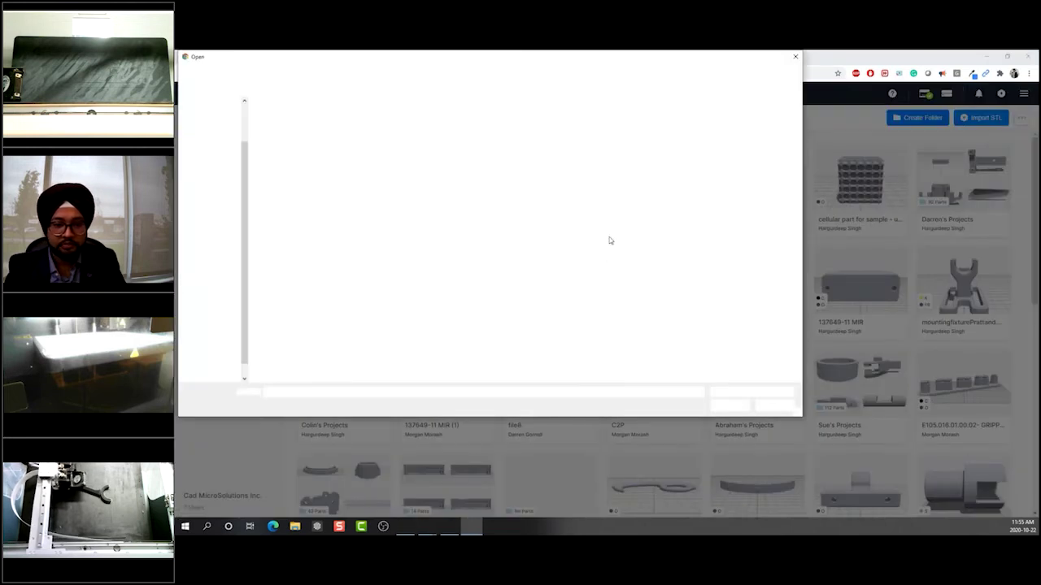
pyautogui.click(412, 114)
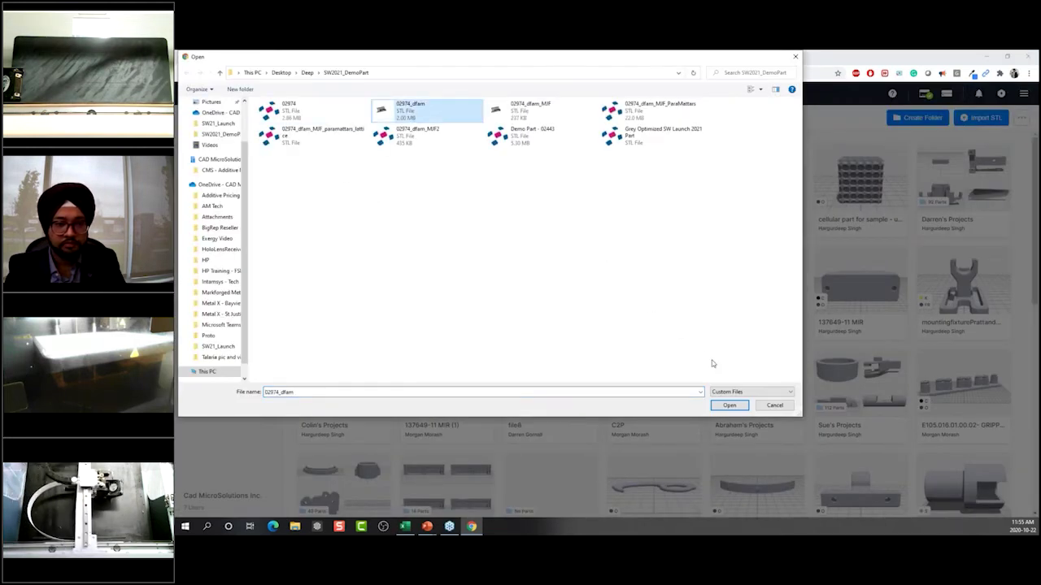
pyautogui.click(728, 405)
pyautogui.click(661, 395)
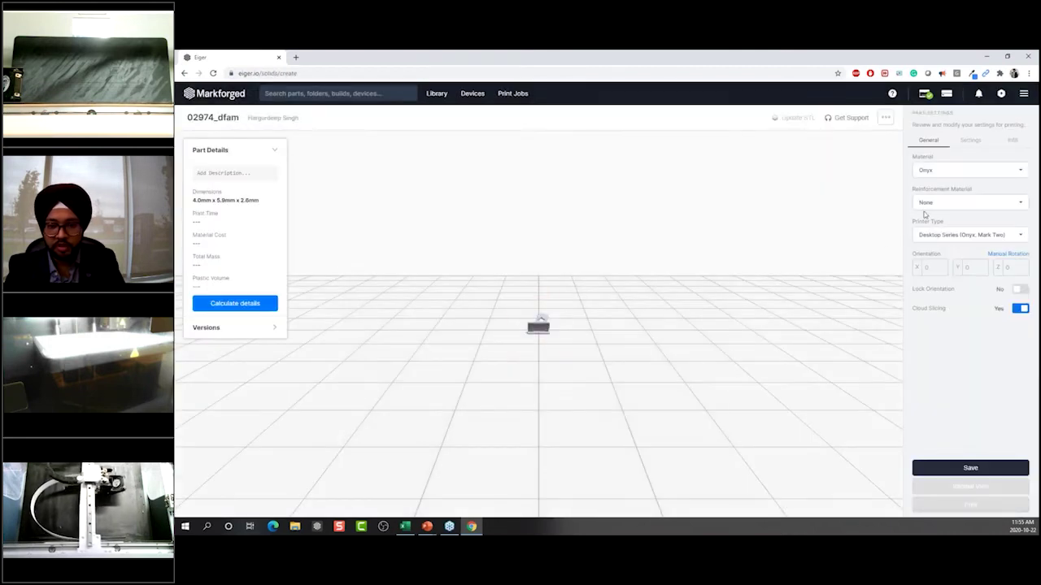
# Set the original units of the 02974_dfam part to Imperial
pyautogui.click(970, 140)
pyautogui.click(950, 210)
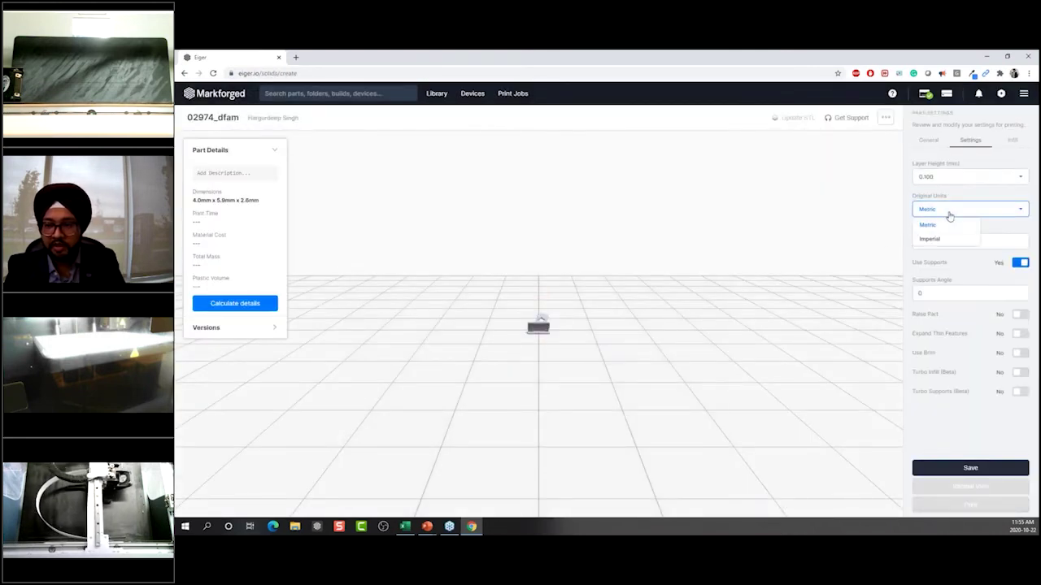
pyautogui.click(940, 236)
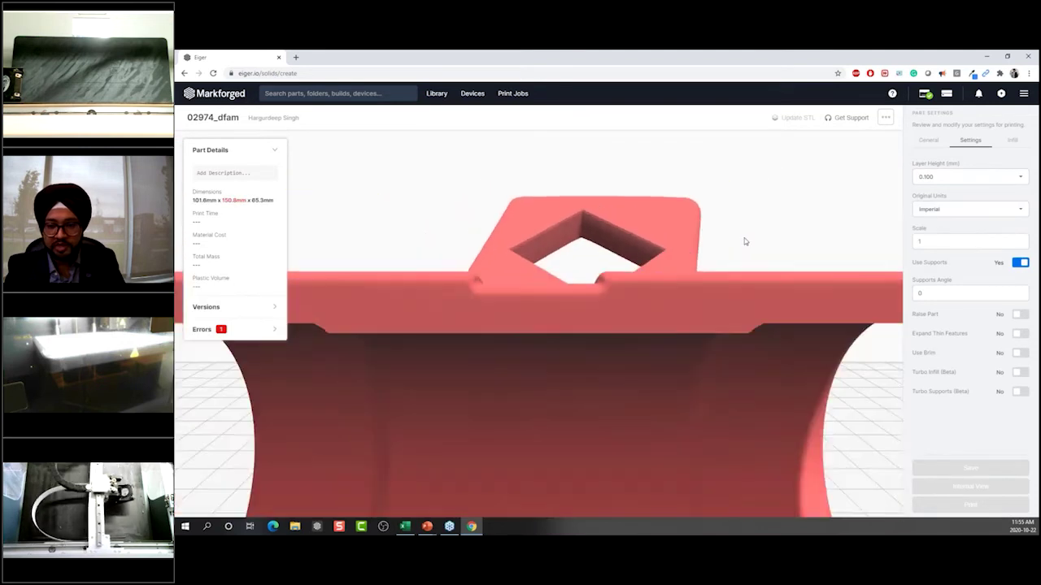
# Stand the part upright on its end face and manually rotate it to orientation X 270, Y 340, Z 270
pyautogui.moveTo(738, 277); pyautogui.dragTo(634, 307)
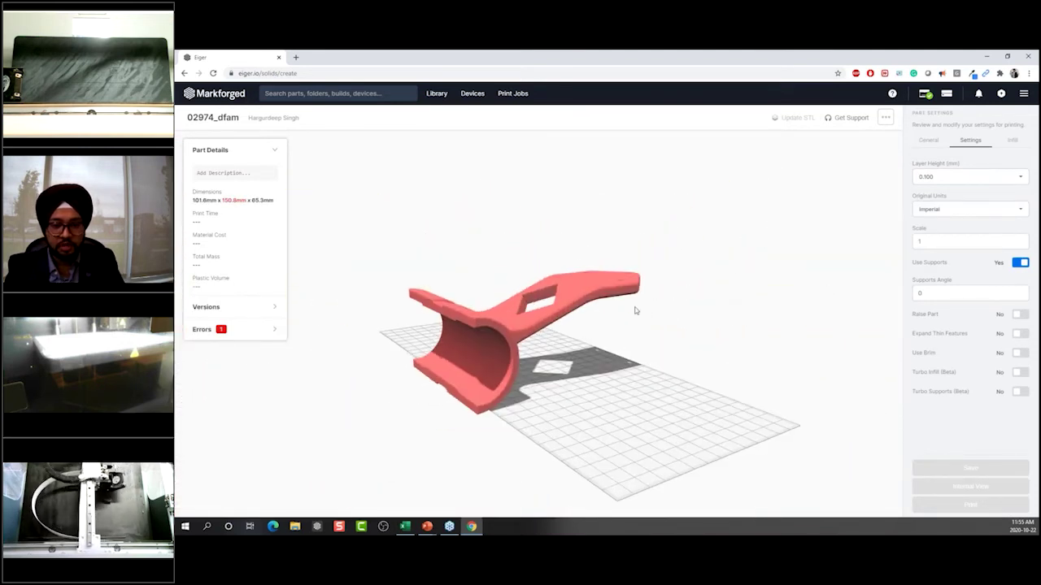
pyautogui.click(514, 353)
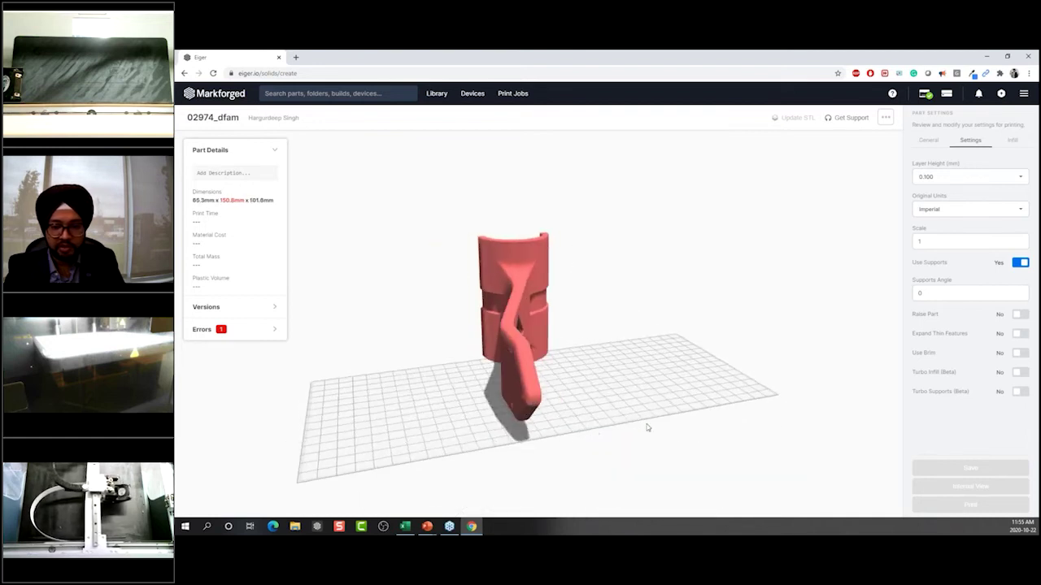
pyautogui.click(928, 141)
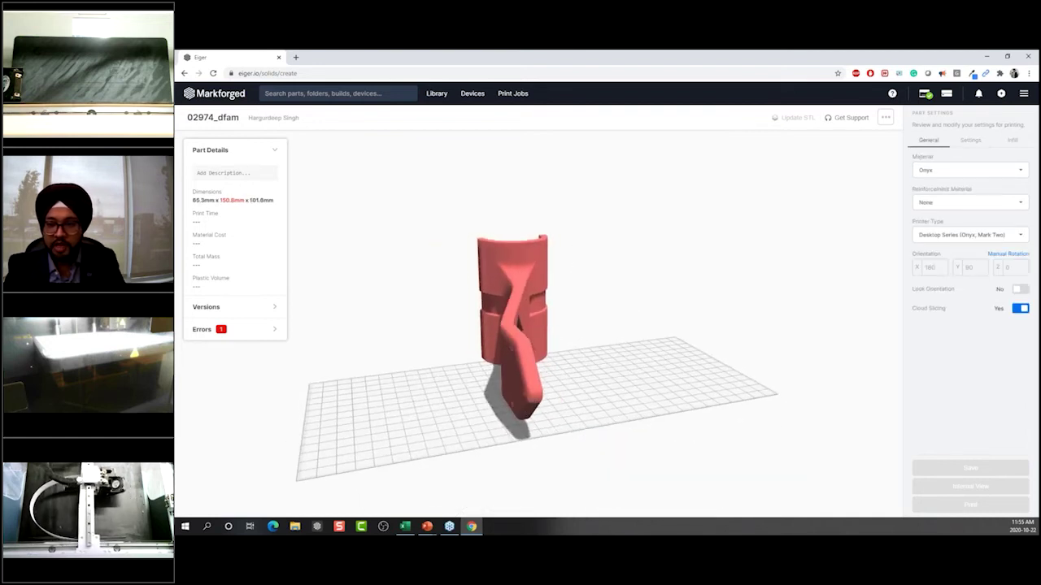
pyautogui.click(1007, 254)
pyautogui.moveTo(566, 324); pyautogui.dragTo(599, 320)
pyautogui.click(660, 255)
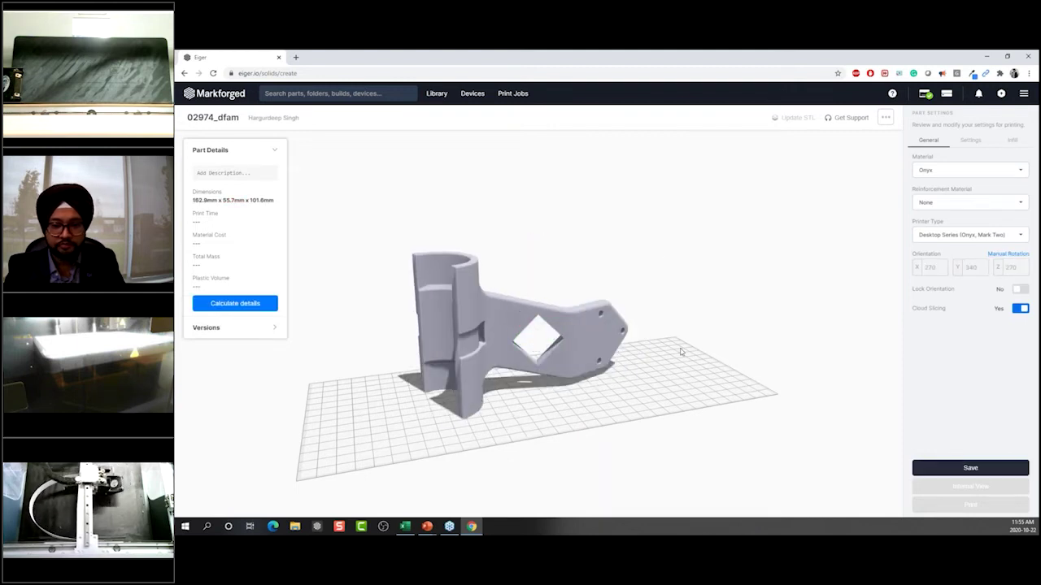
# Set the 02974_dfam part's layer height to 0.200 mm and its scale to 0.5
pyautogui.click(971, 139)
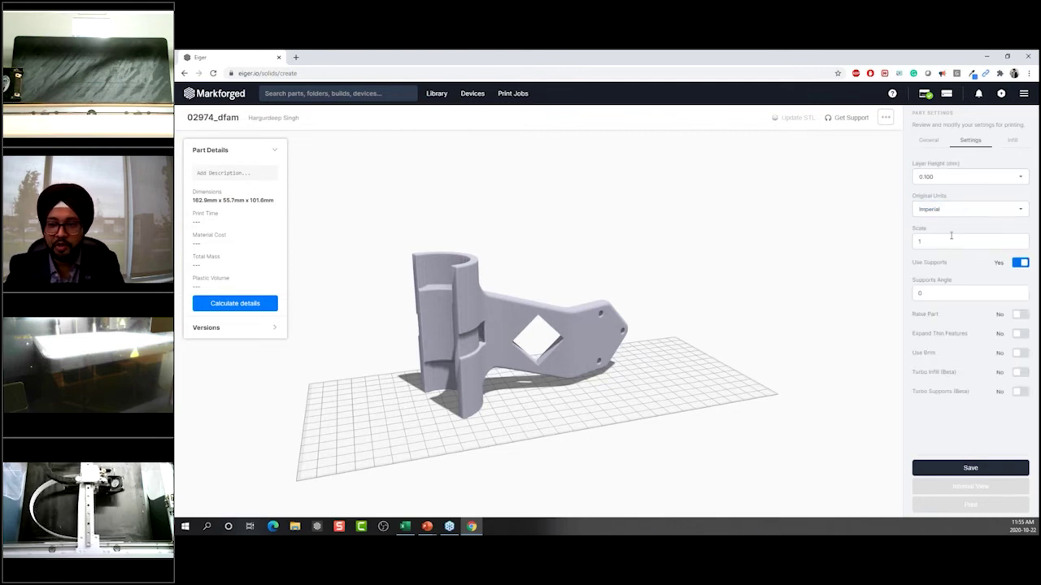
pyautogui.click(968, 177)
pyautogui.click(967, 176)
pyautogui.click(935, 223)
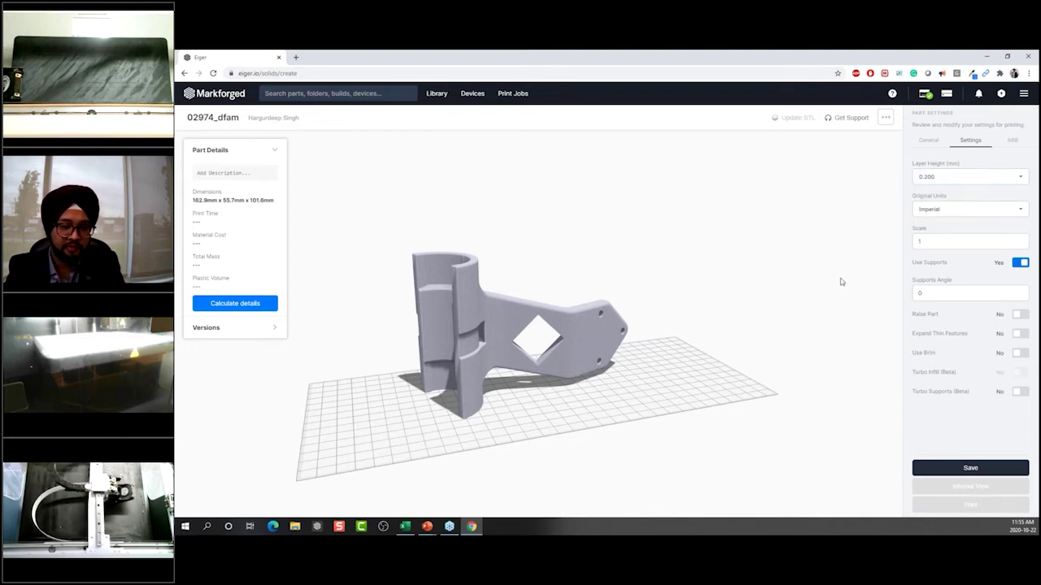
pyautogui.doubleClick(919, 241)
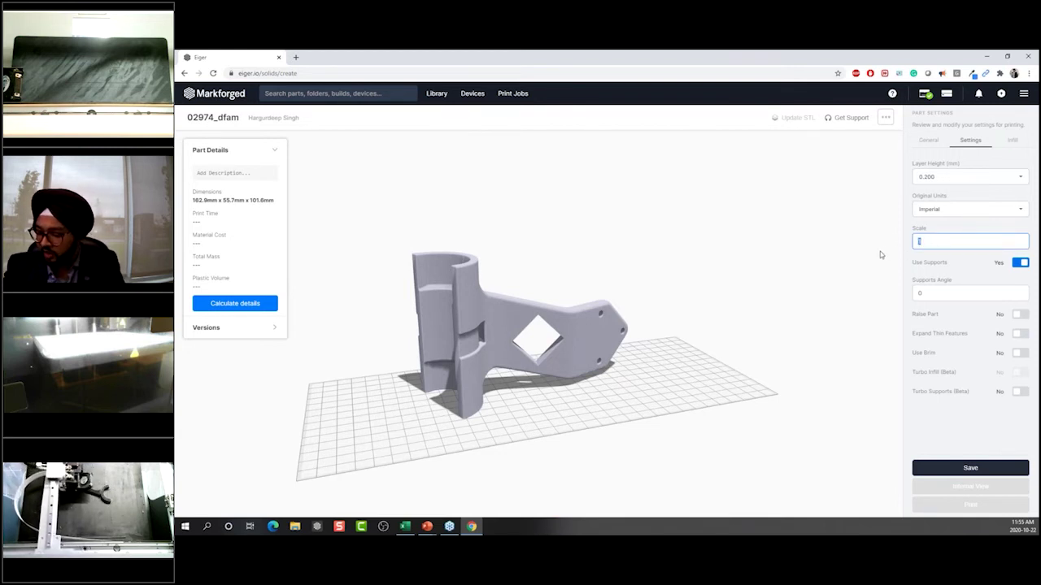
pyautogui.write('.5')
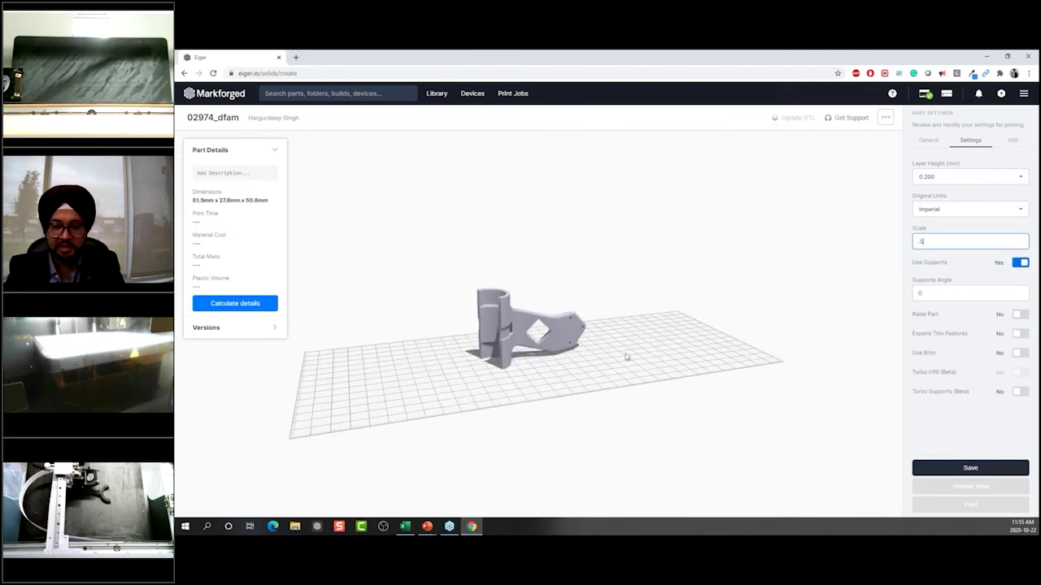
# Change the part's infill pattern to Hexagonal Fill and save the part with its print settings
pyautogui.click(1010, 140)
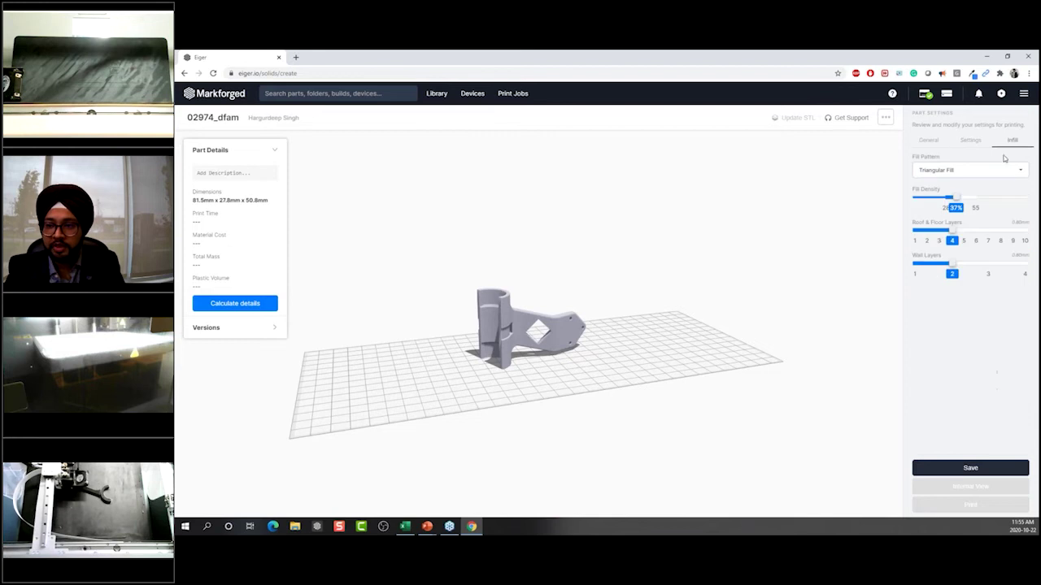
pyautogui.click(967, 170)
pyautogui.click(935, 198)
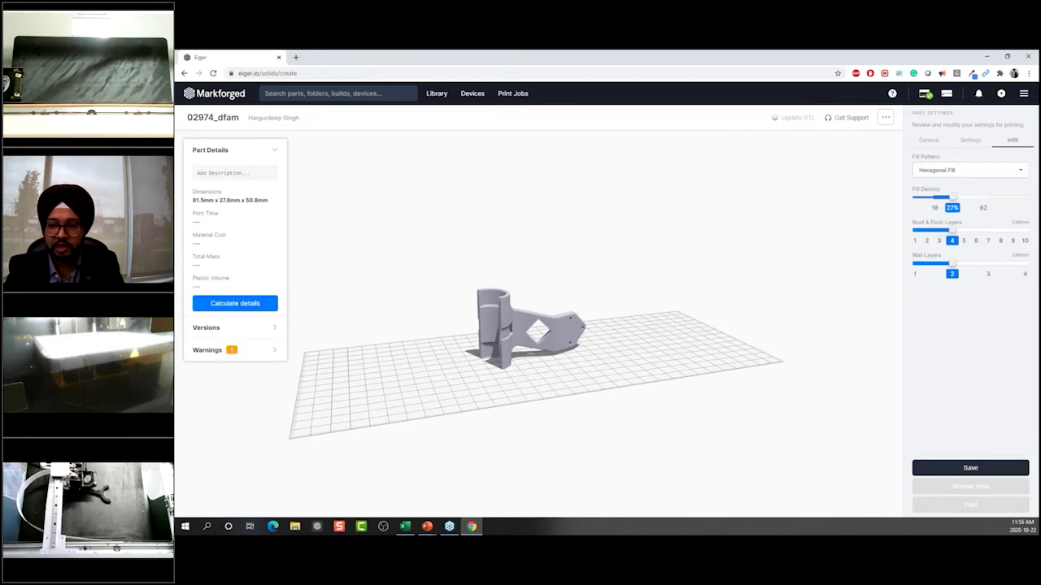
pyautogui.click(971, 470)
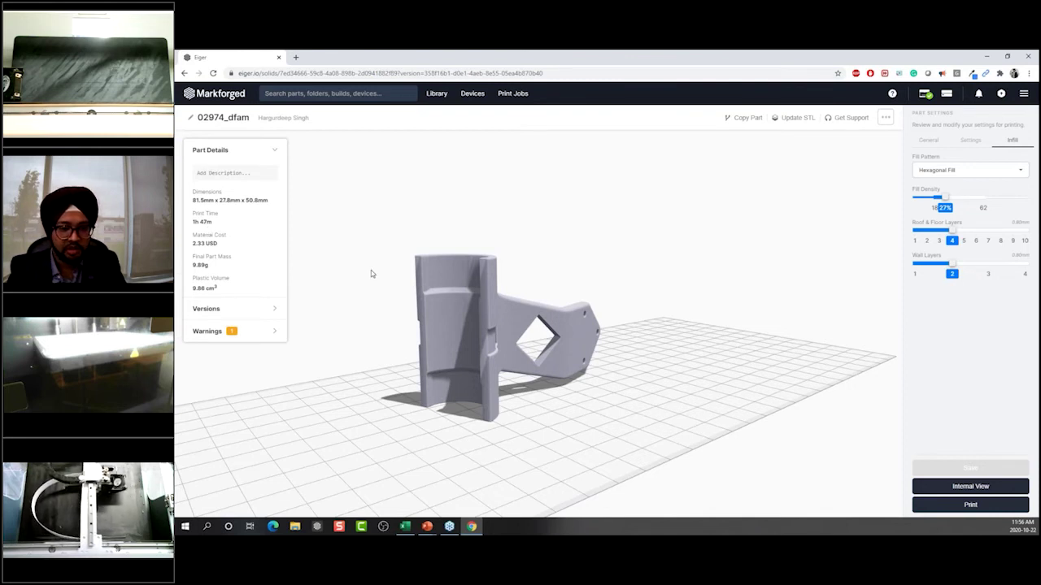
# Inspect the sliced part in the internal view, examining the 2D toolpaths and supports at layer 126
pyautogui.moveTo(387, 394); pyautogui.dragTo(339, 411)
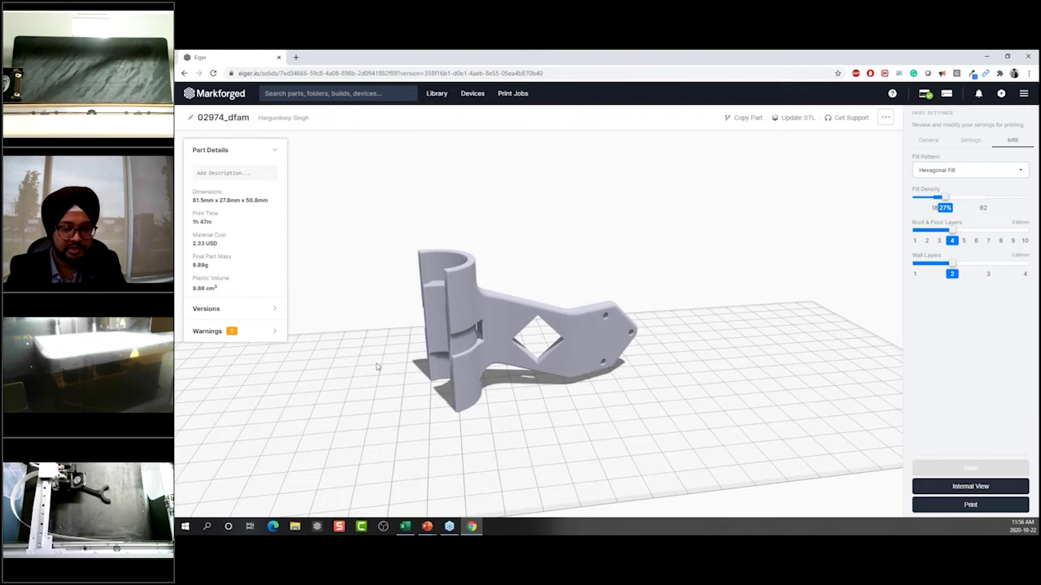
pyautogui.click(967, 486)
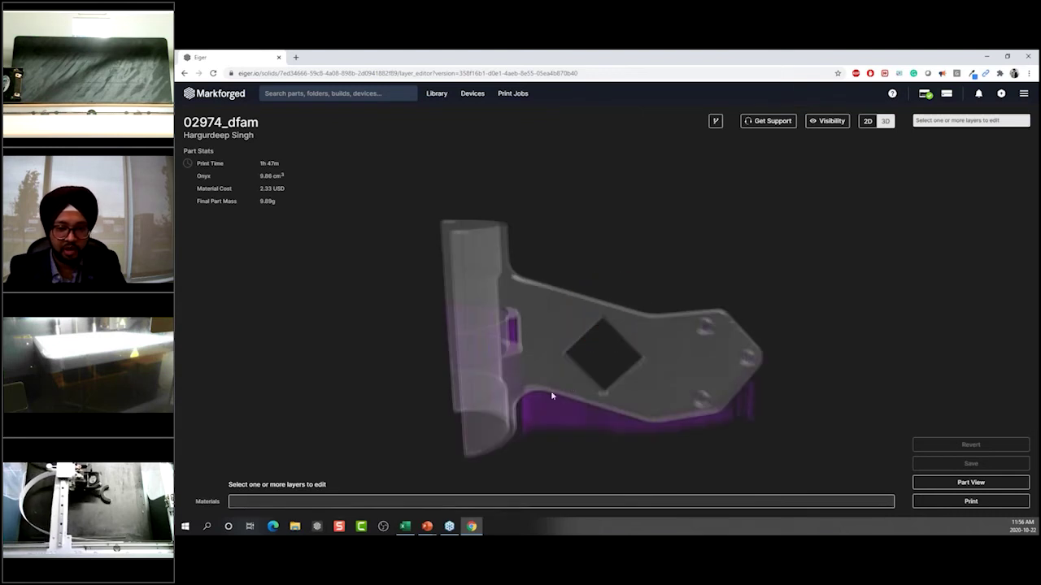
pyautogui.click(864, 121)
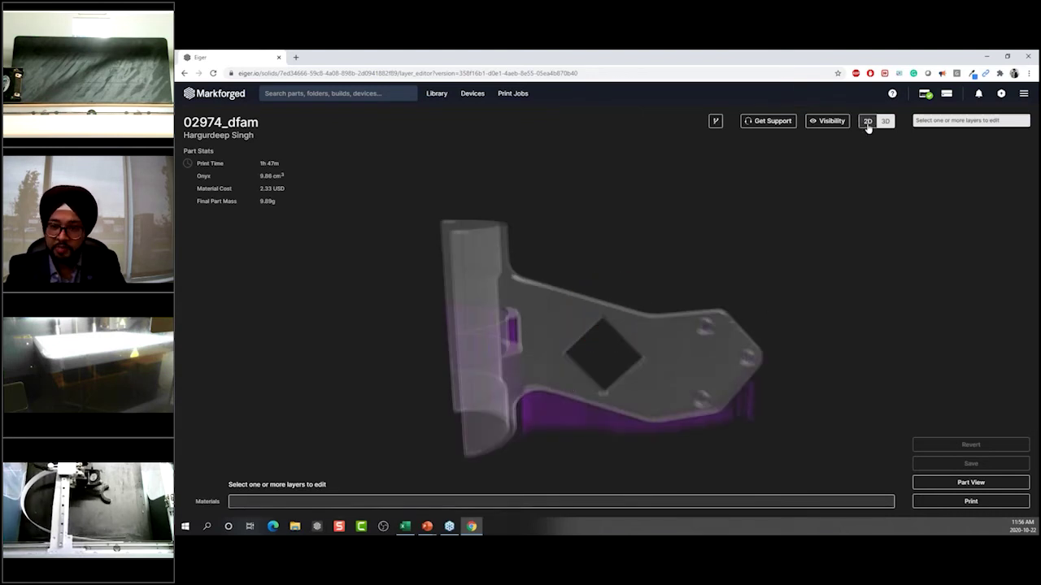
pyautogui.moveTo(233, 504); pyautogui.dragTo(558, 479)
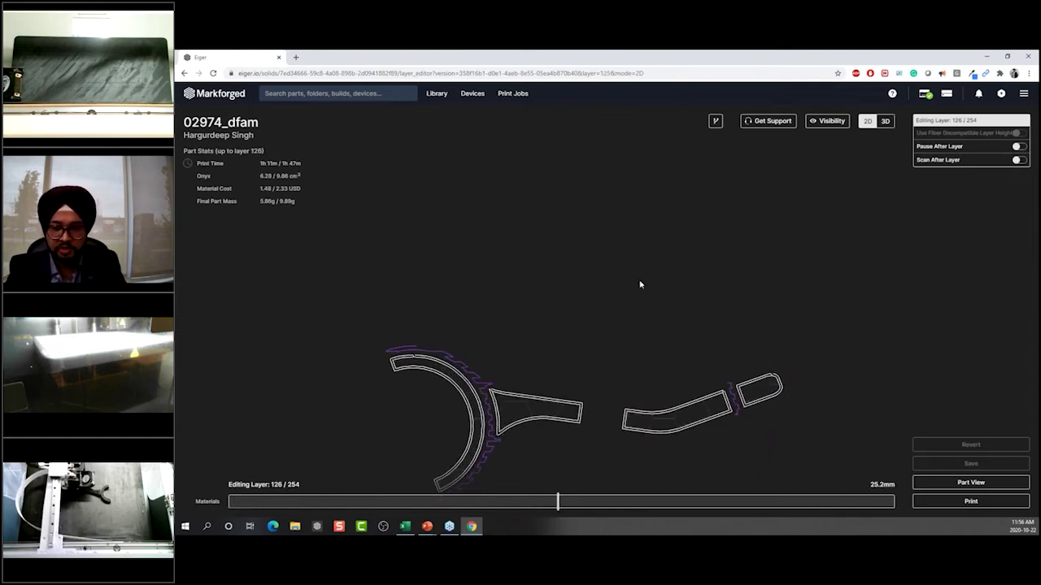
pyautogui.scroll(-2, 548, 367)
pyautogui.scroll(4, 558, 483)
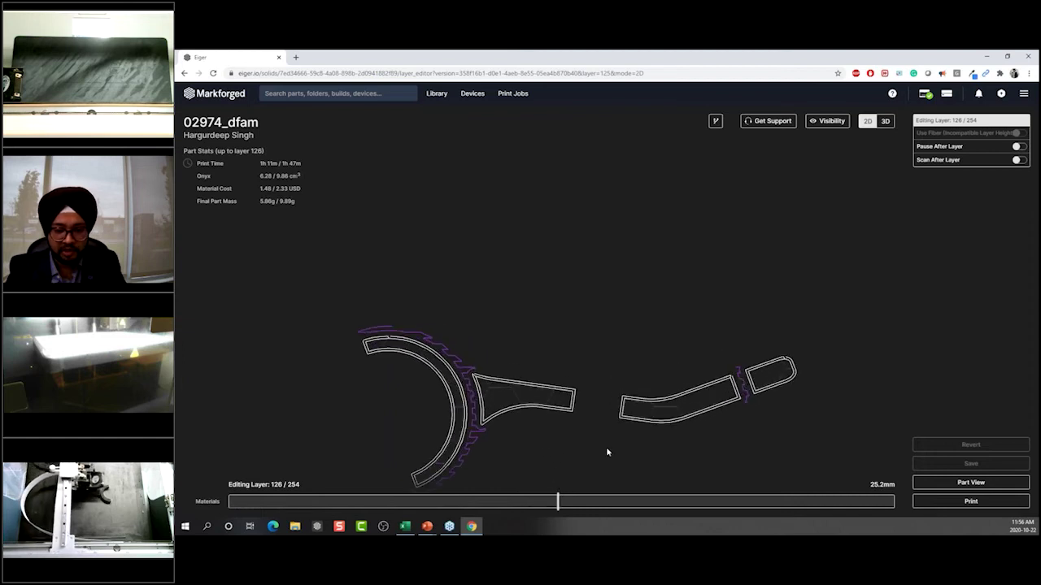
# Send the 02974_dfam build to the Mark Two and start printing it immediately, reviewing the plastic volume first
pyautogui.click(967, 500)
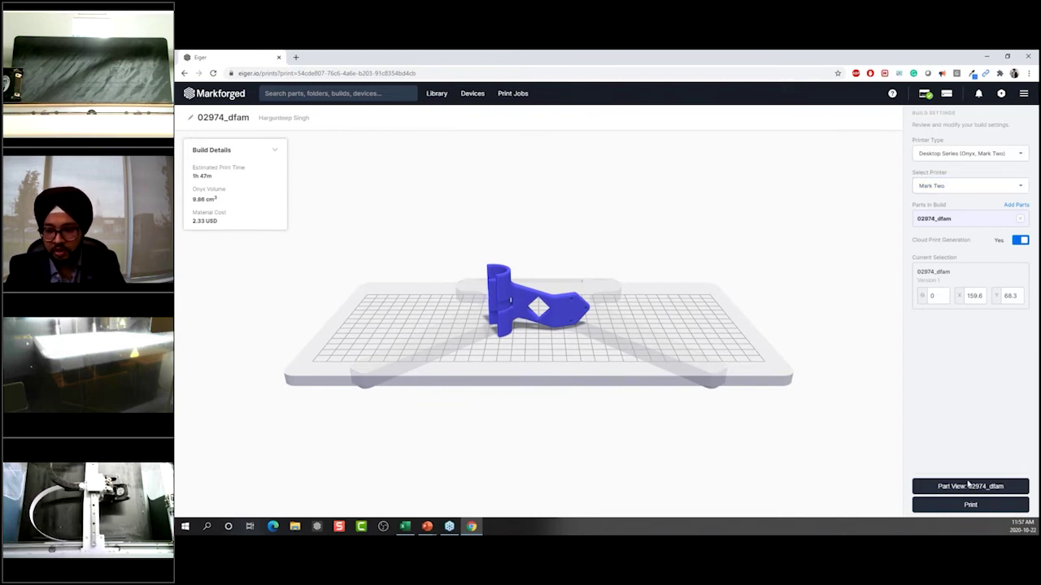
pyautogui.click(971, 505)
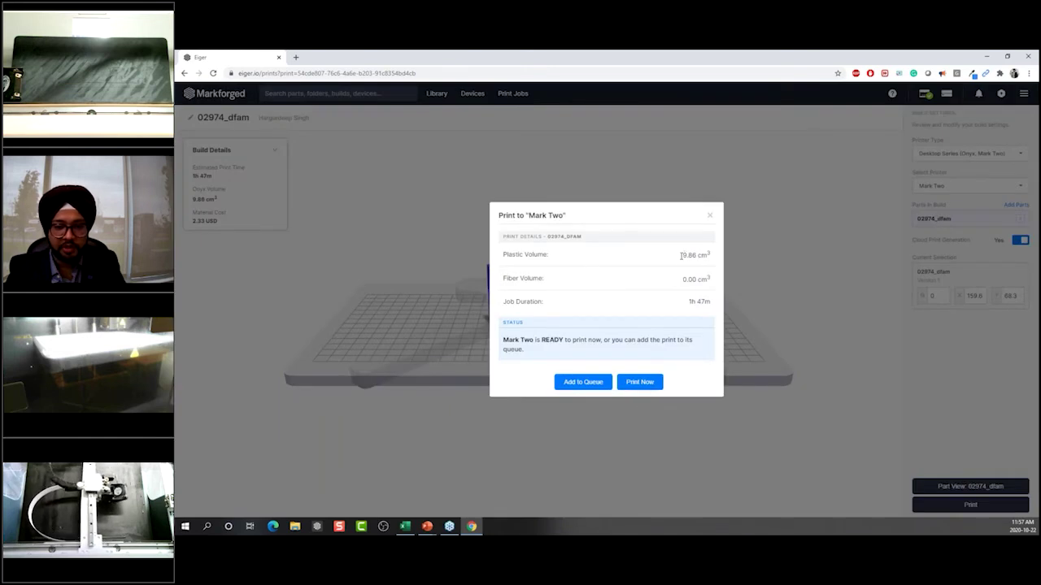
pyautogui.moveTo(672, 260); pyautogui.dragTo(711, 254)
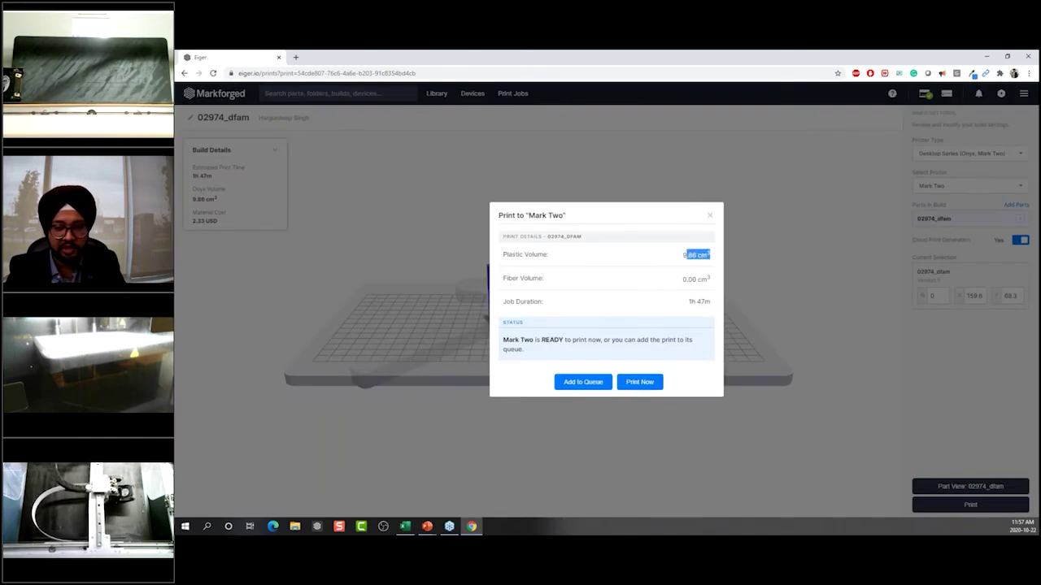
pyautogui.click(683, 266)
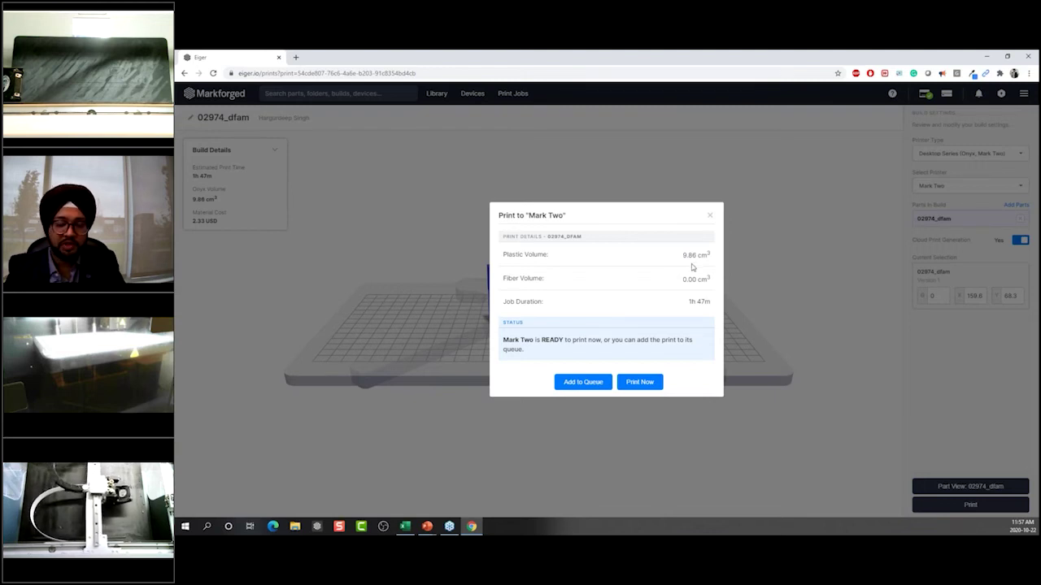
pyautogui.click(639, 382)
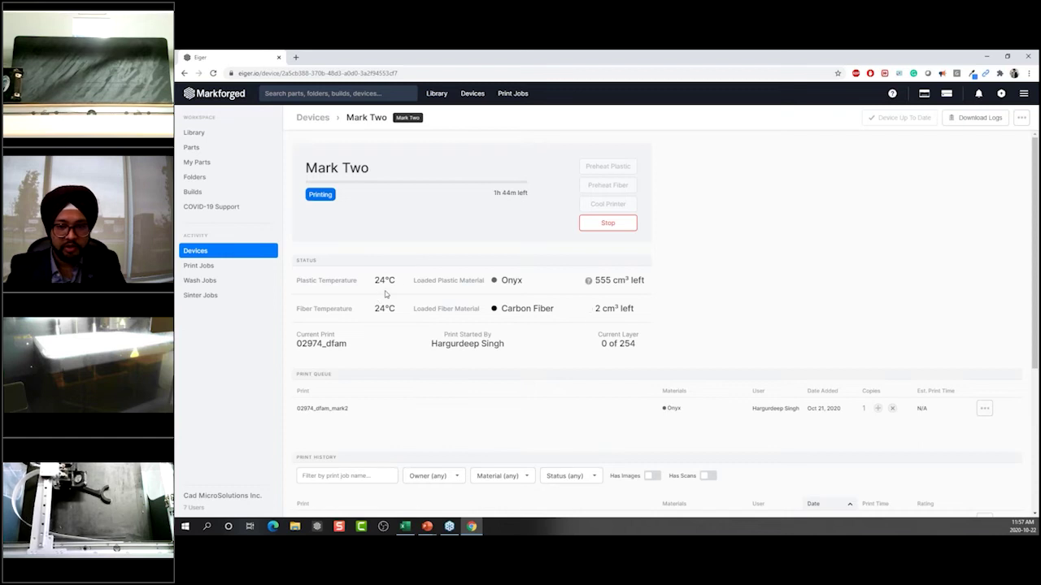
# Open the CMS - Metal X printer's device page from the printer list to check its print status
pyautogui.click(924, 94)
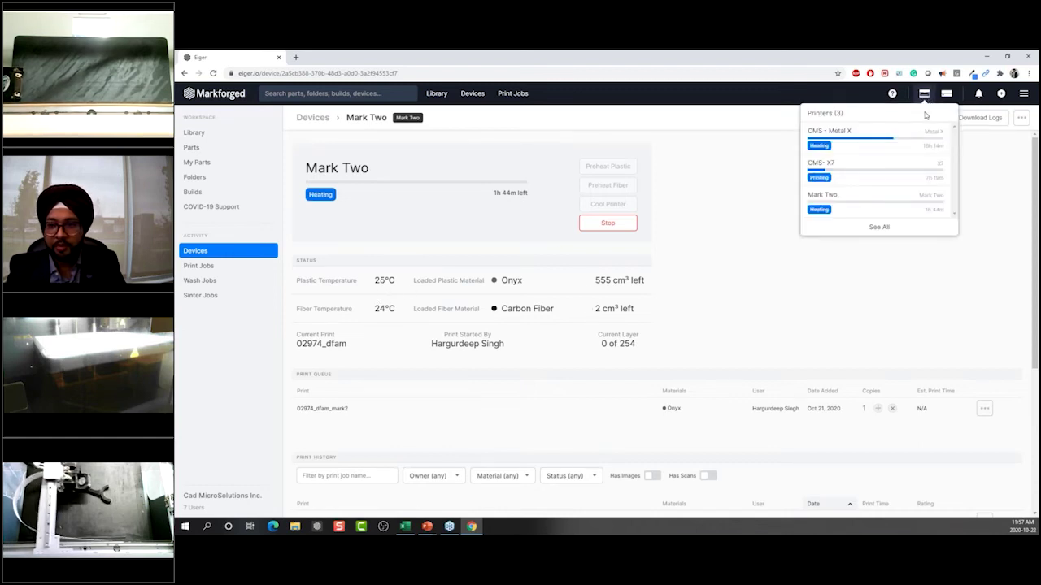
pyautogui.click(888, 152)
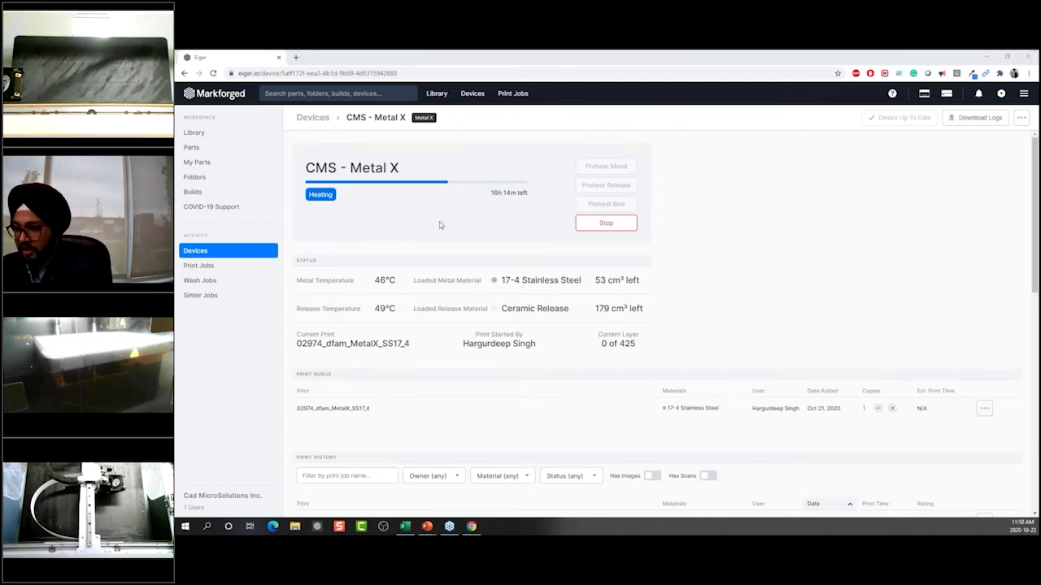
pyautogui.hotkey('alt', 'Tab')
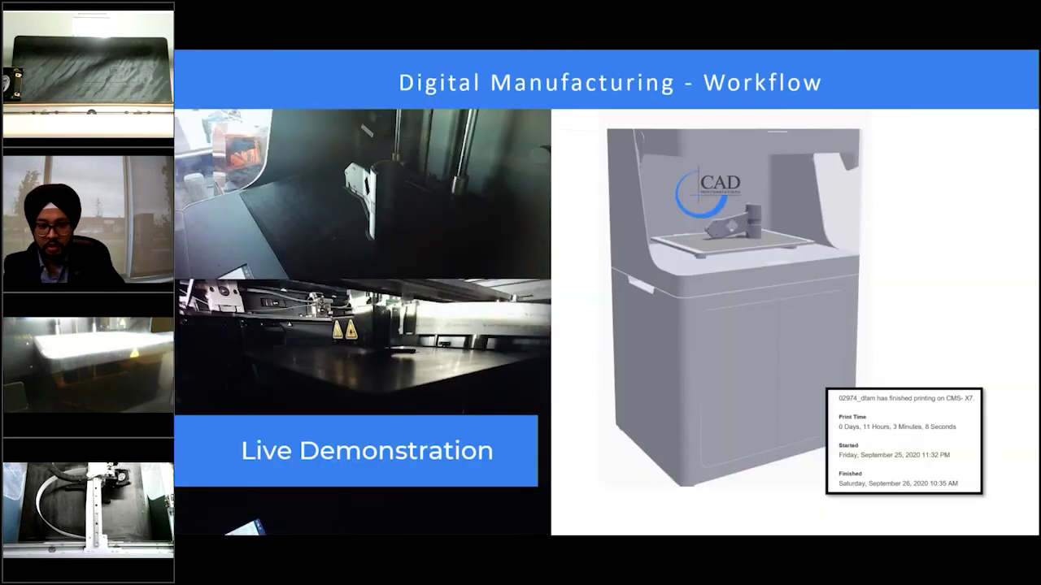
pyautogui.press('Right')
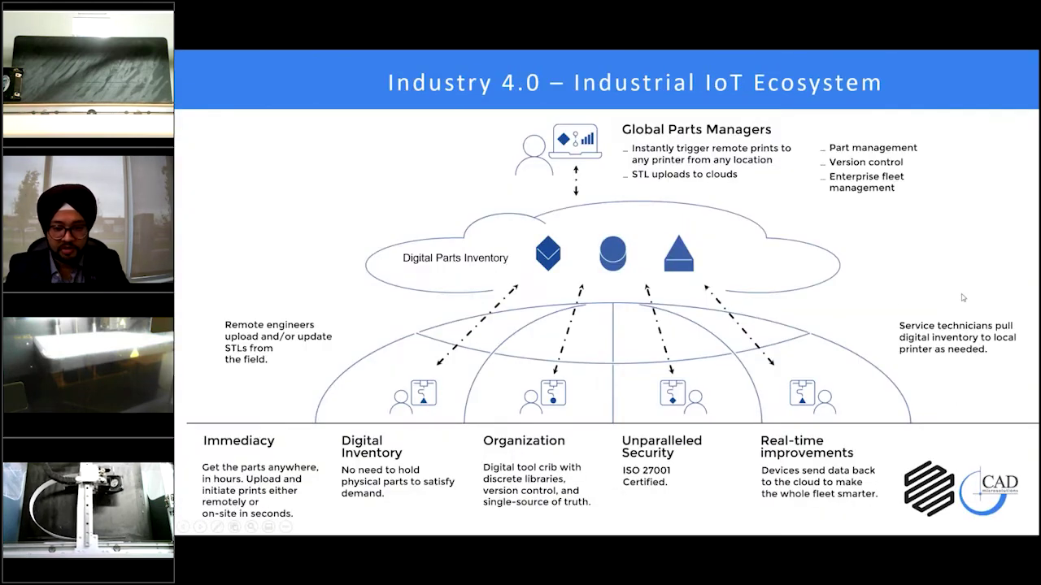